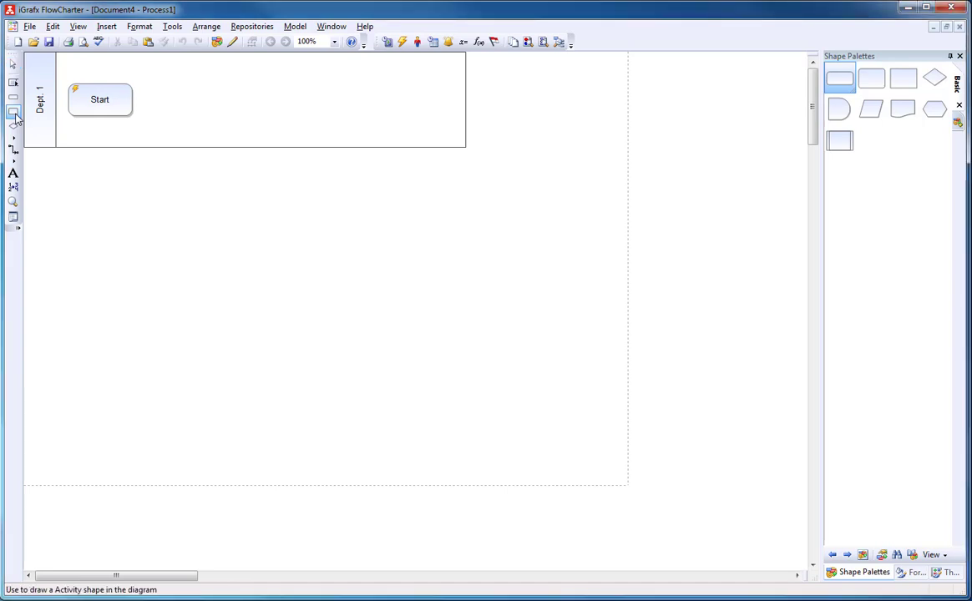
Place three unconnected activity shapes in a row after Start in Dept. 1 and a fourth one below the third.
click(14, 113)
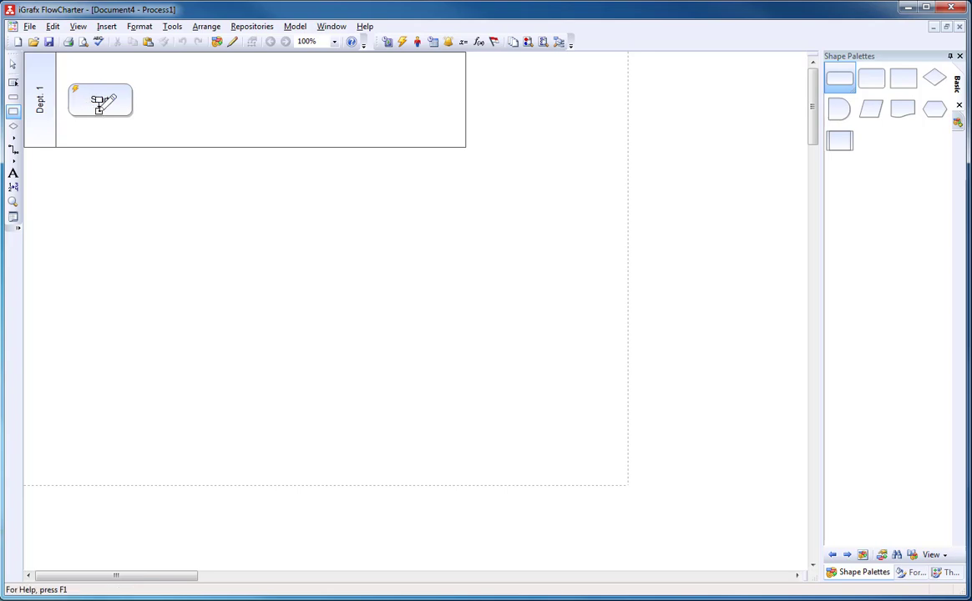
click(178, 99)
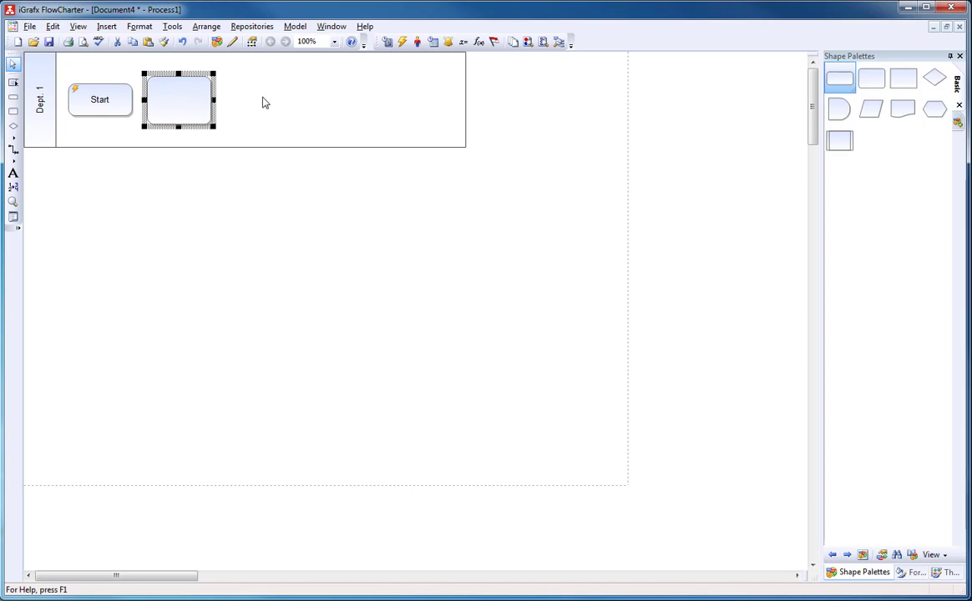
key(F3)
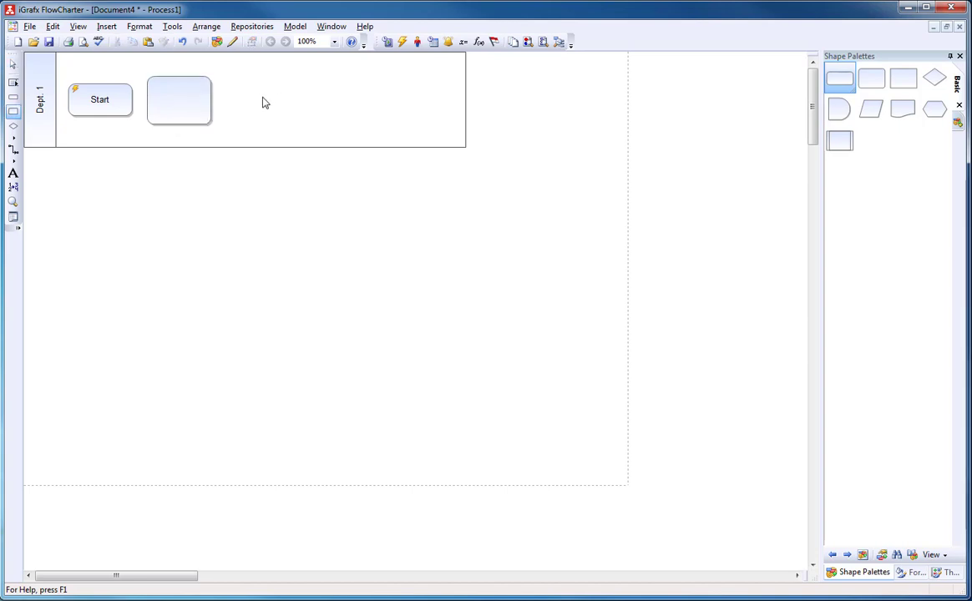
click(270, 101)
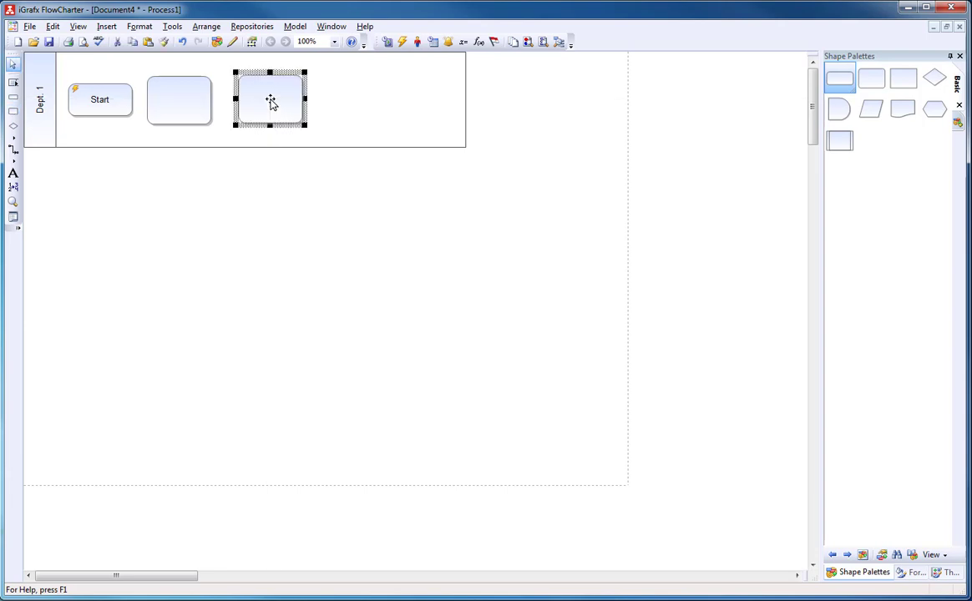
key(F3)
click(354, 100)
key(F3)
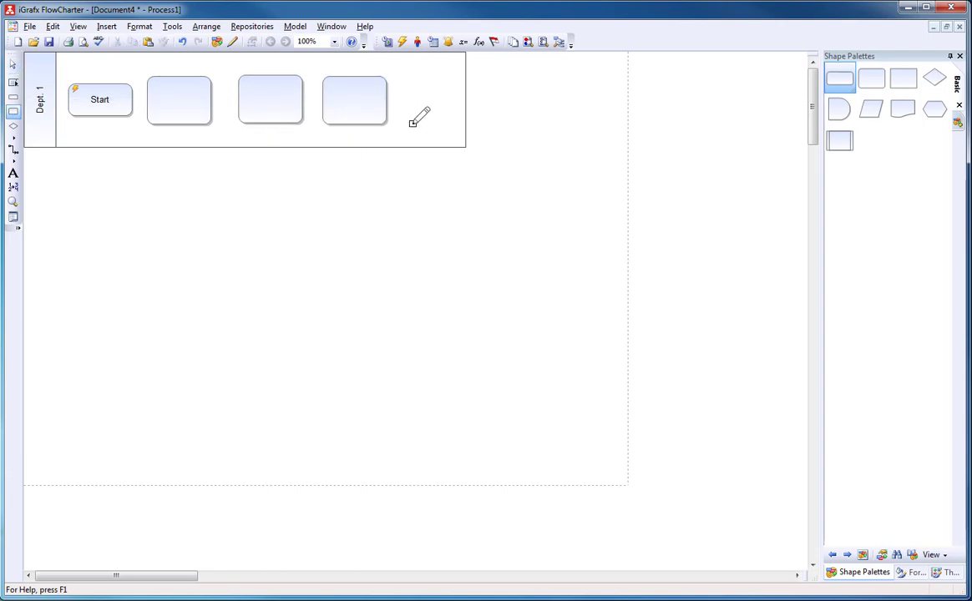
click(351, 167)
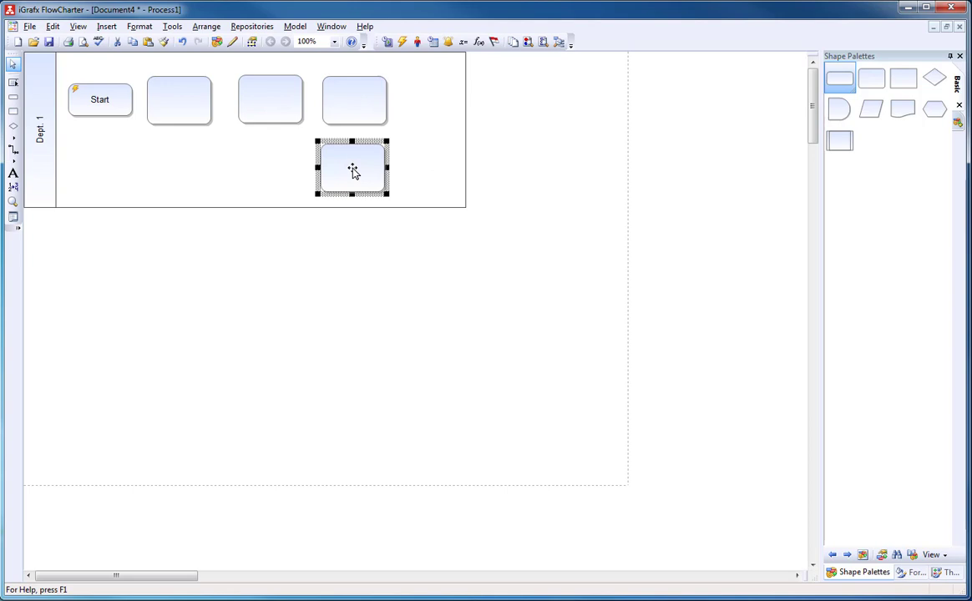
Delete all four unconnected activity shapes, keeping only the Start shape in Dept. 1.
key(Delete)
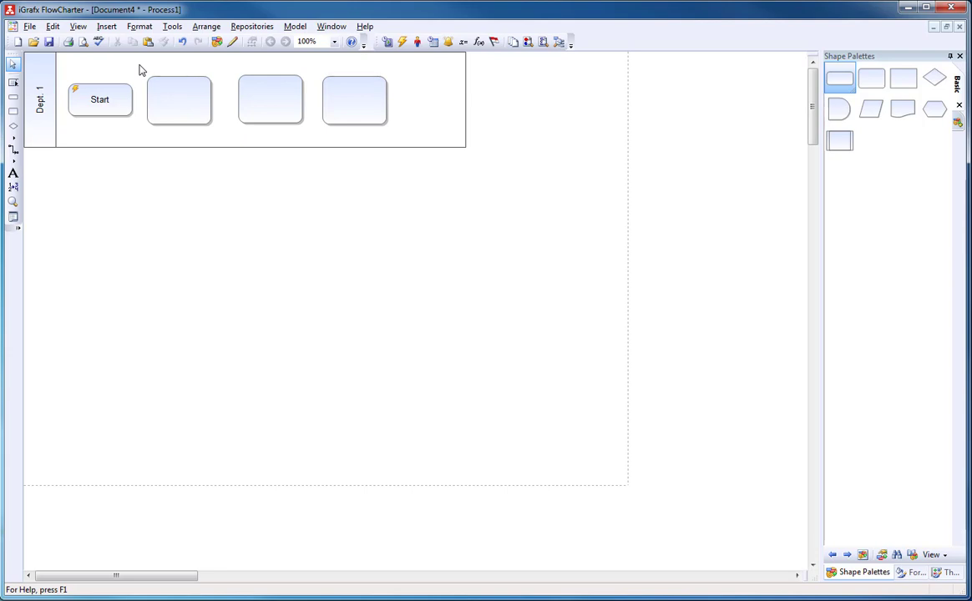
drag(139, 65, 400, 142)
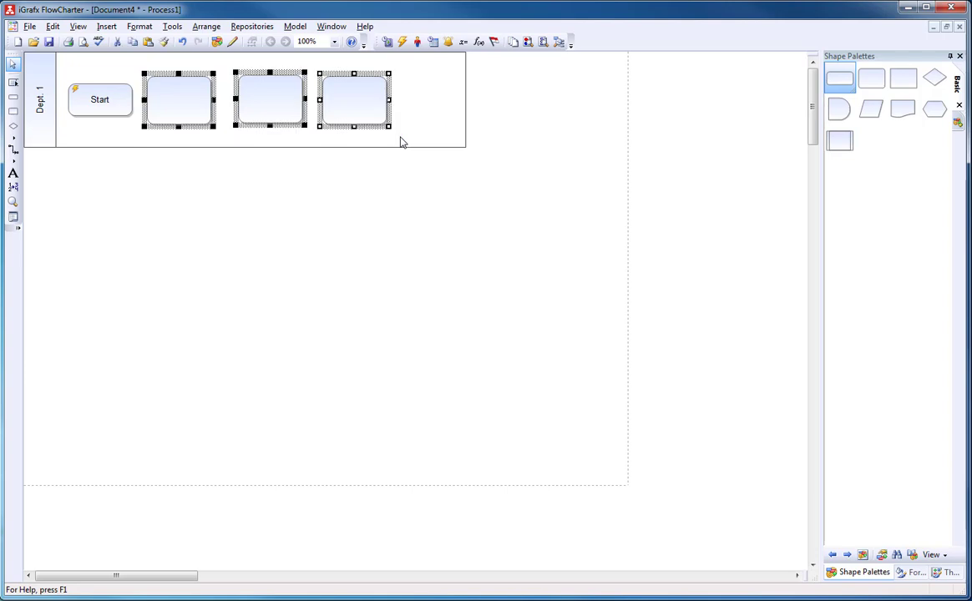
key(Delete)
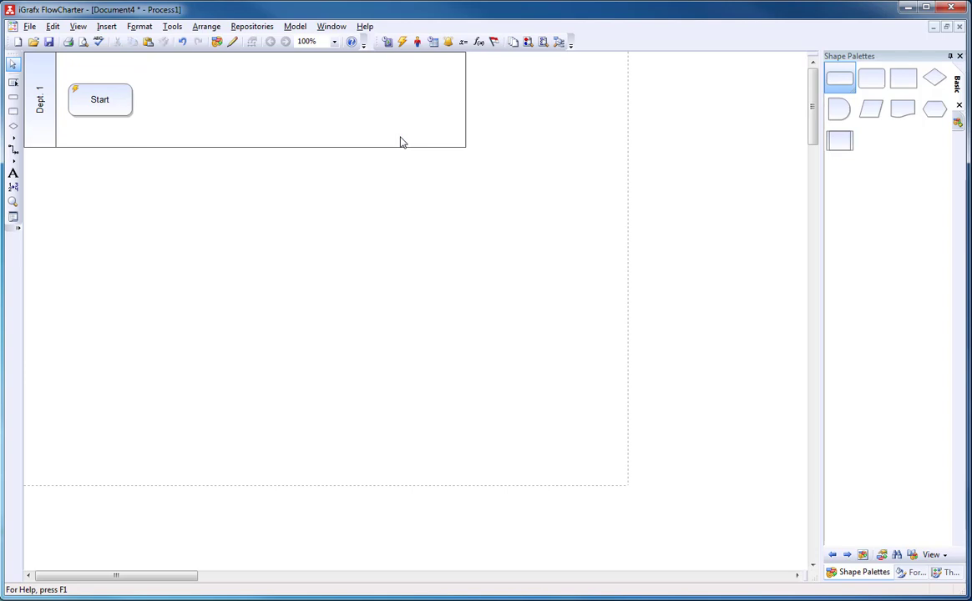
Add an activity shape connected from Start in Dept. 1 and label it "Check Credit".
click(13, 111)
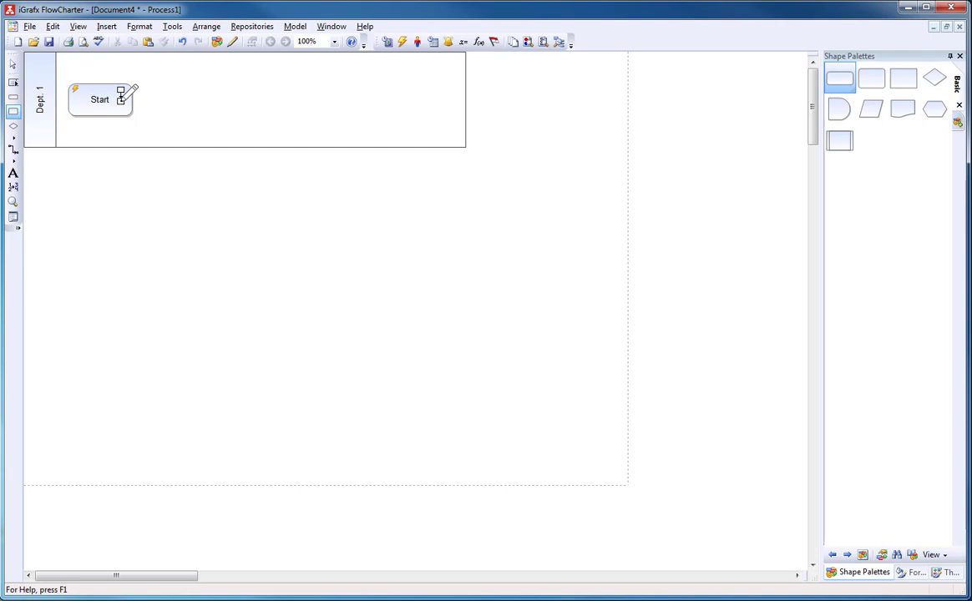
drag(122, 95, 215, 102)
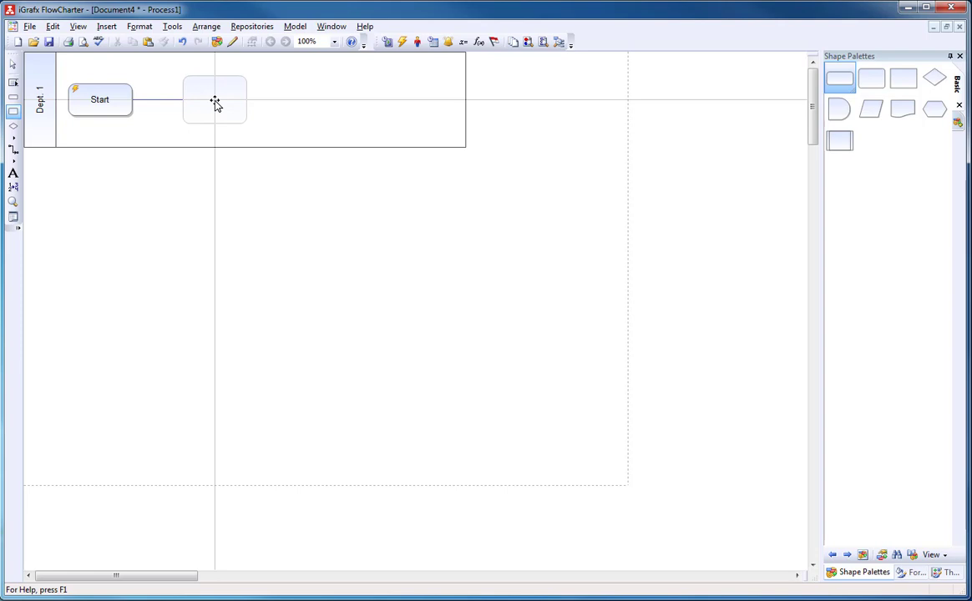
drag(215, 102, 214, 102)
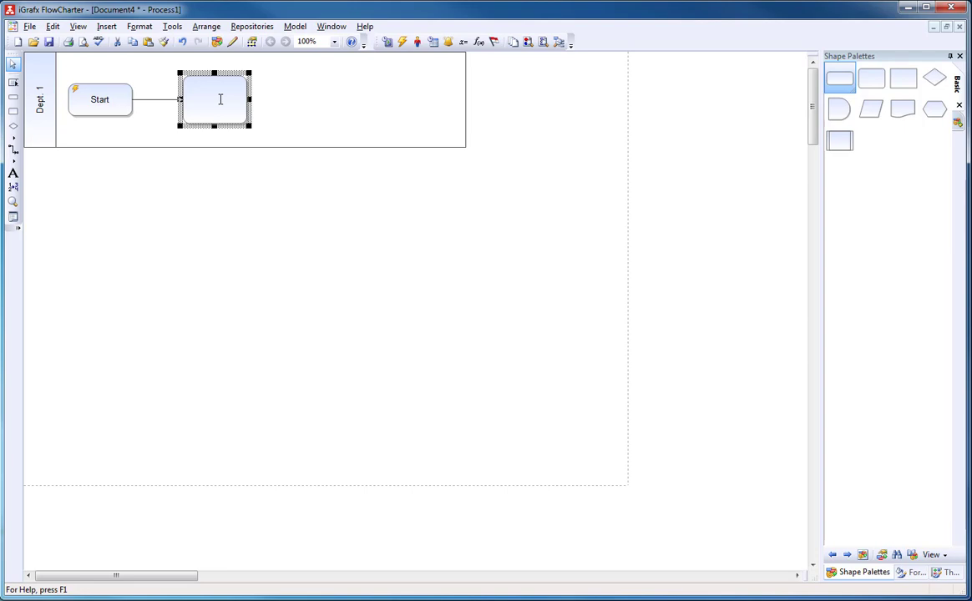
text(Ch)
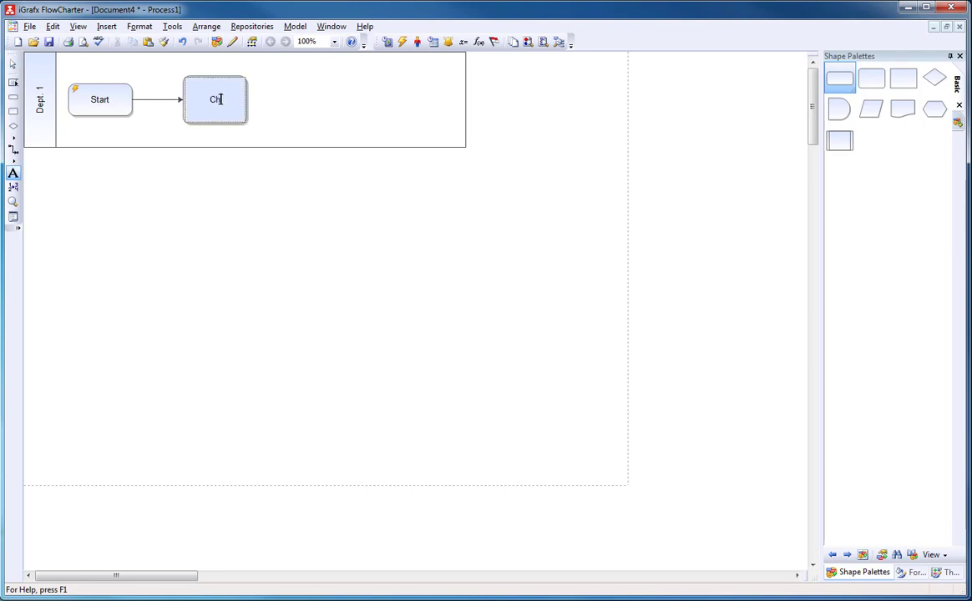
text(eck Credit)
click(313, 115)
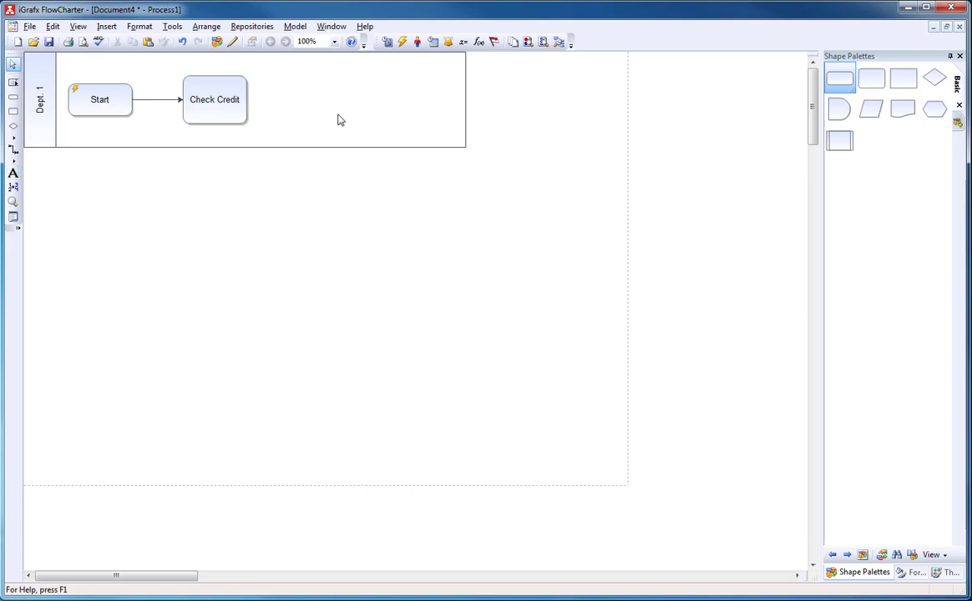
Add a blank activity shape connected from Check Credit, leaving a wide gap between the two shapes.
key(space)
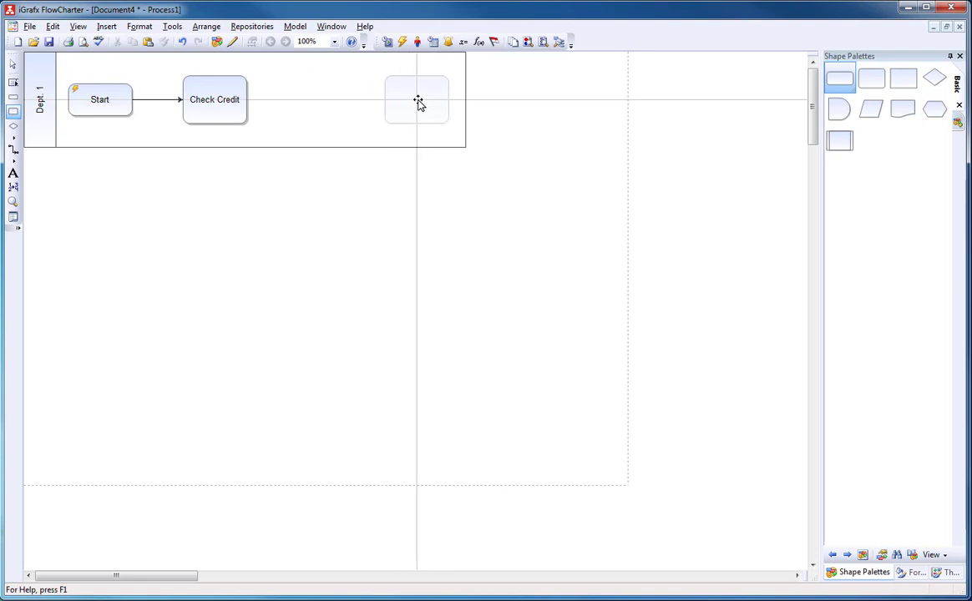
click(422, 102)
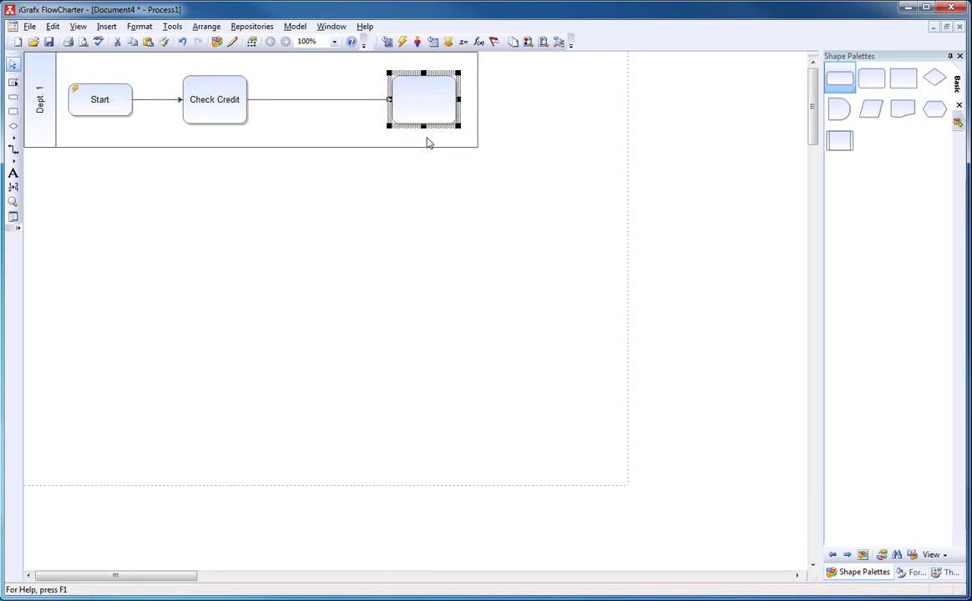
click(425, 142)
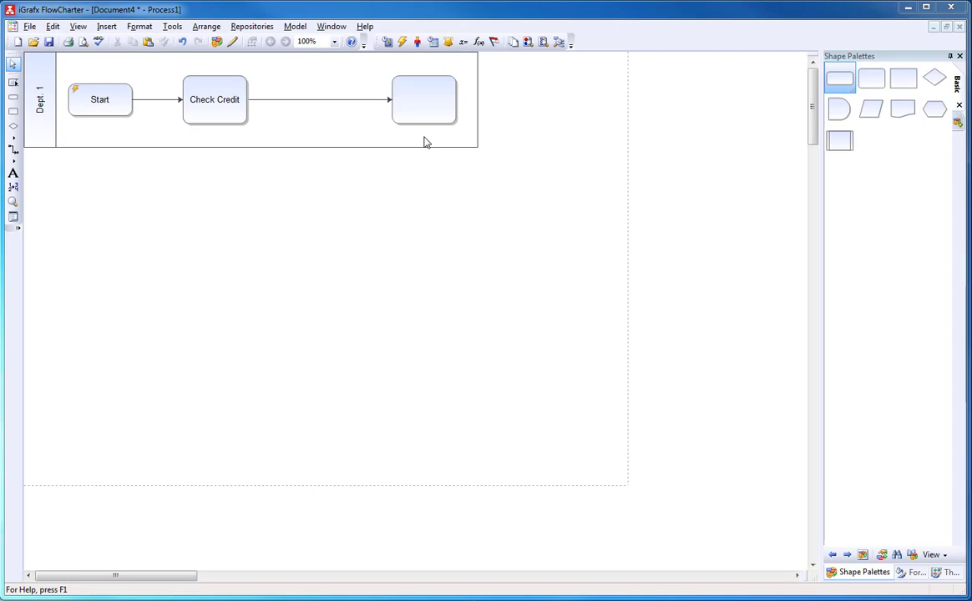
Try several color themes on the diagram, reapply the light blue theme, and return to the shape palettes.
click(948, 575)
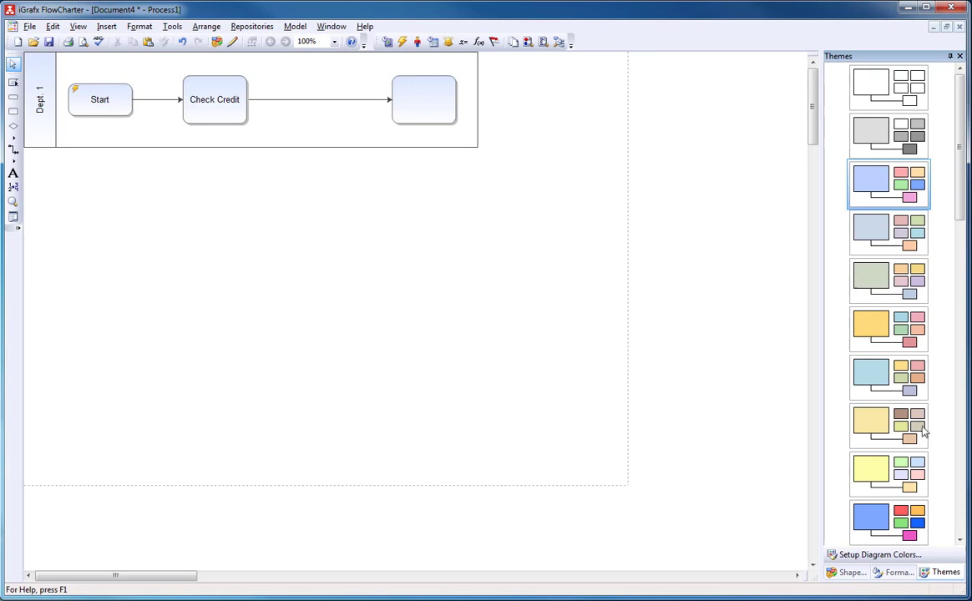
click(888, 332)
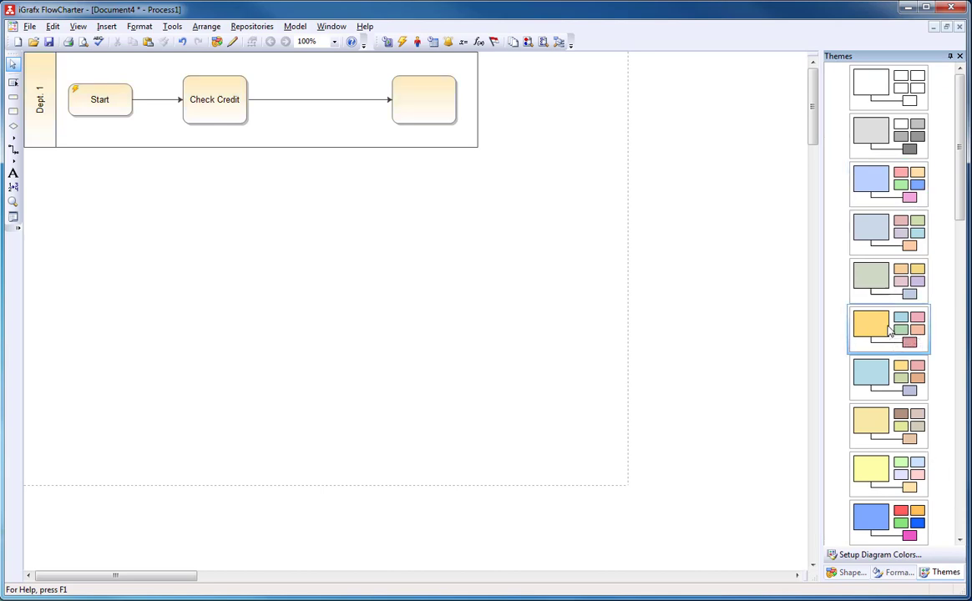
click(891, 373)
click(879, 440)
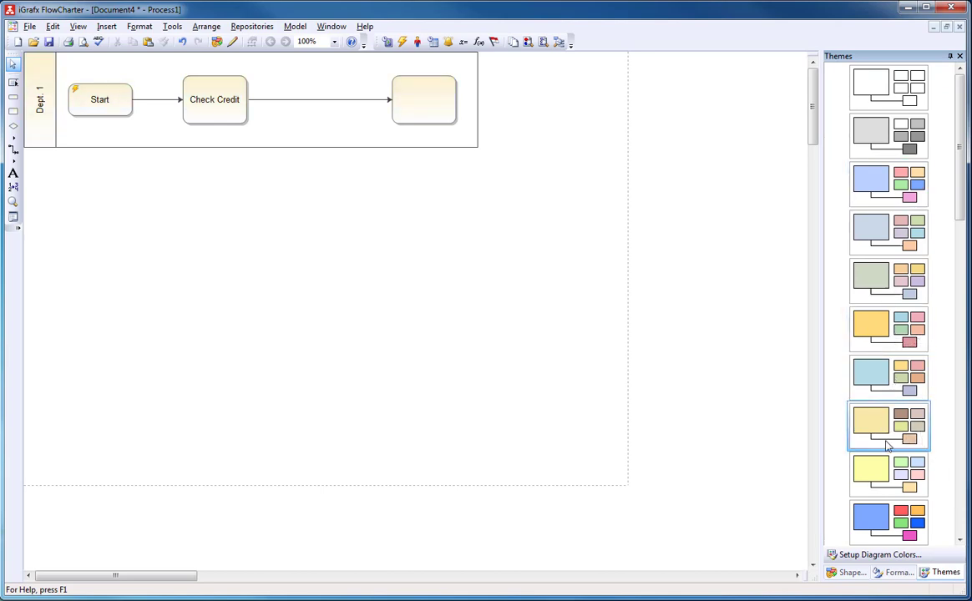
click(872, 472)
click(899, 187)
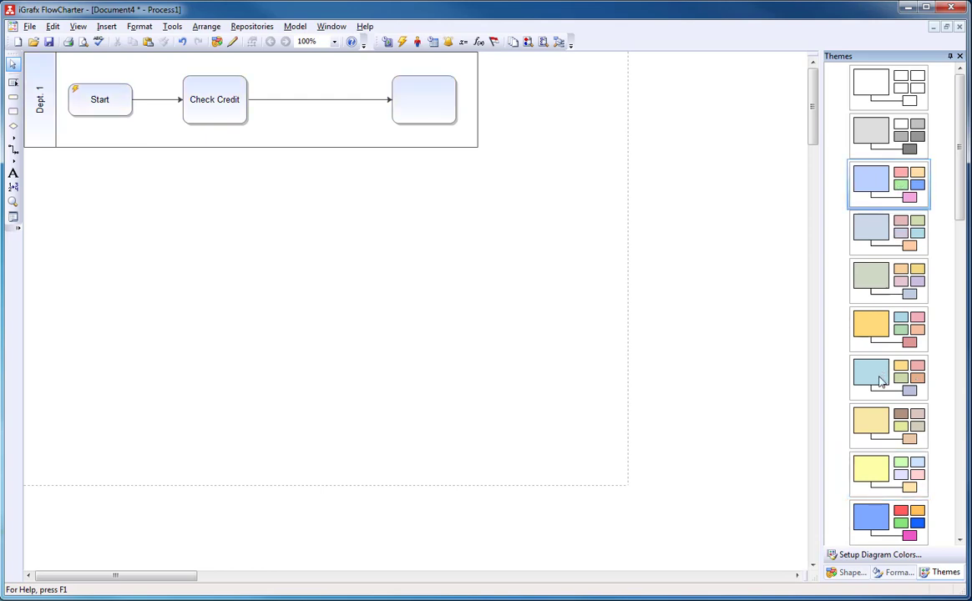
click(851, 572)
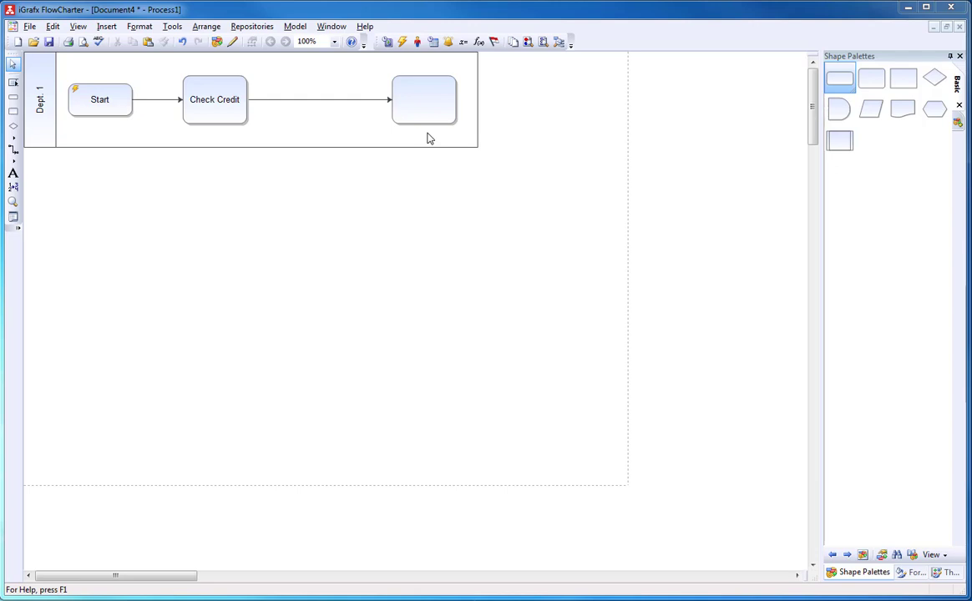
Move the blank activity farther away from Check Credit and undo the move.
click(450, 118)
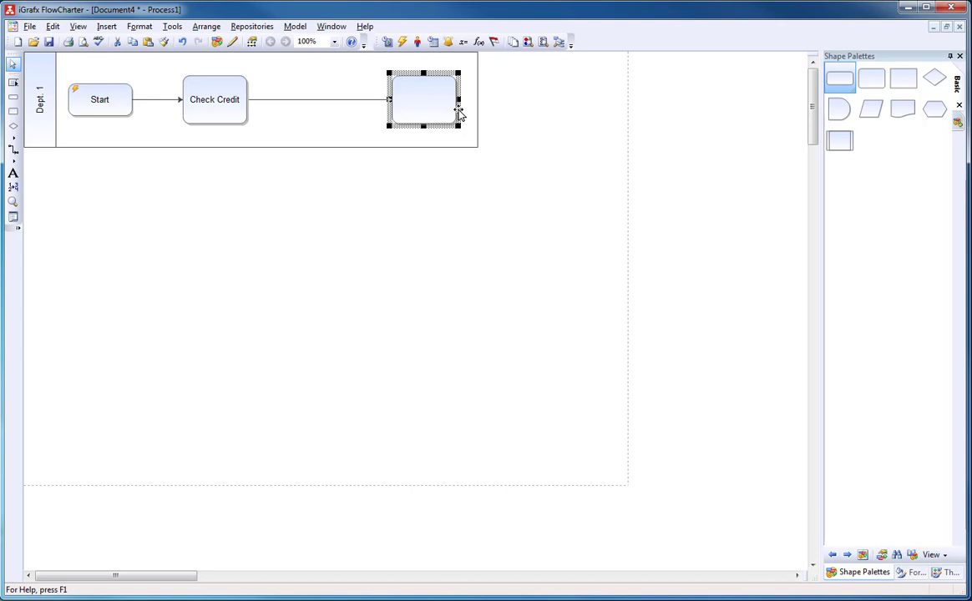
drag(458, 113, 526, 112)
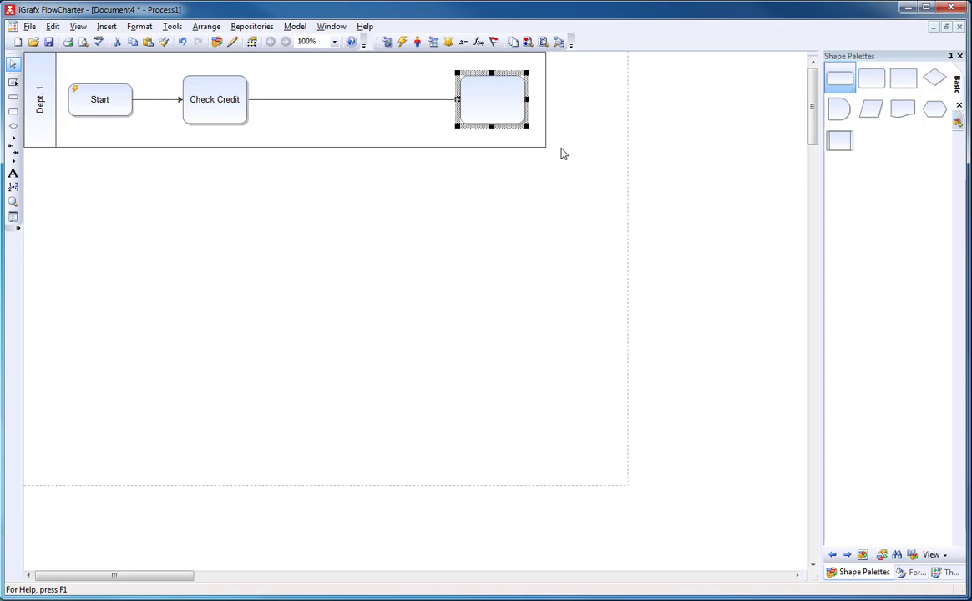
click(51, 28)
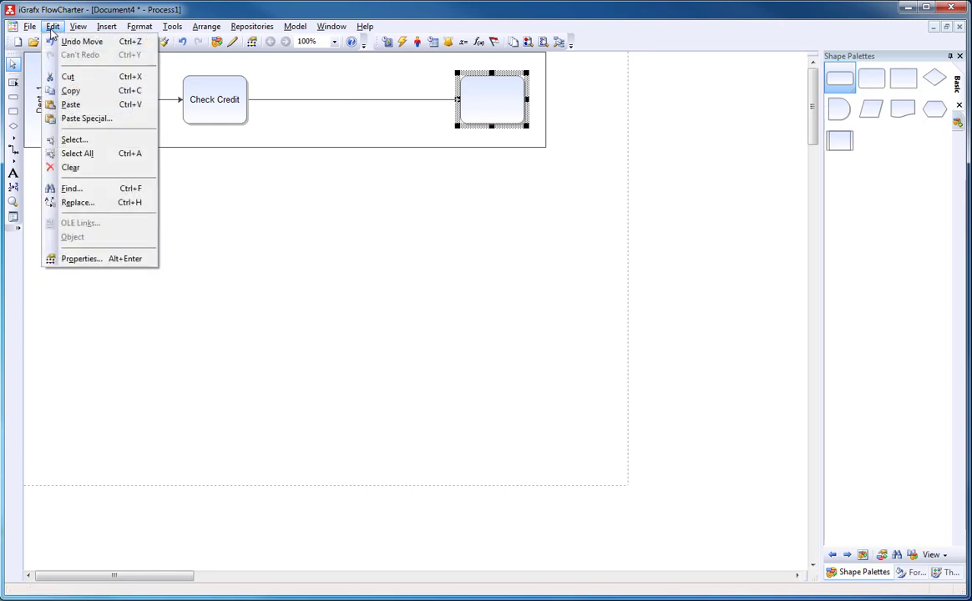
click(103, 46)
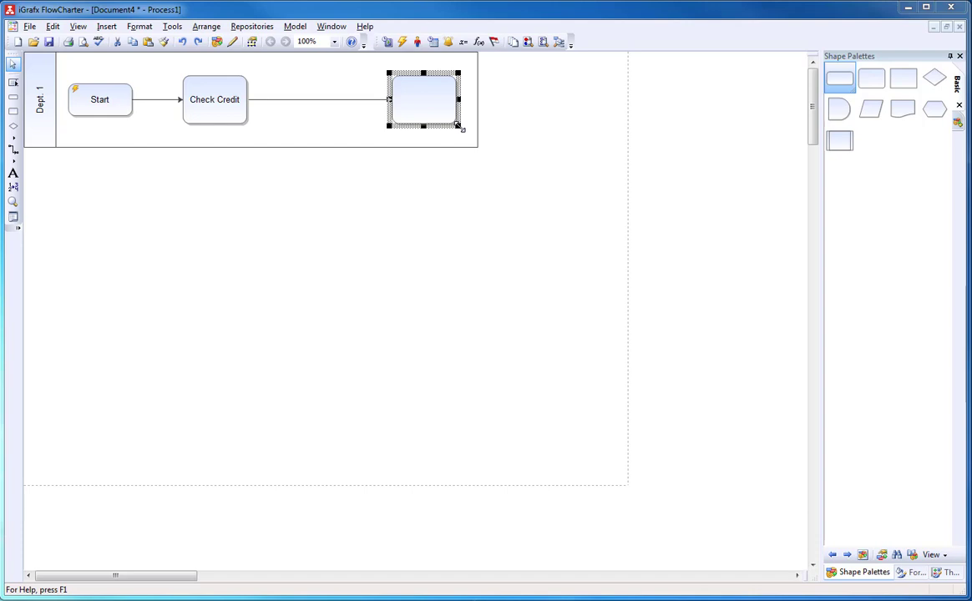
Enlarge the blank activity shape from its corner and undo the resize.
drag(460, 128, 504, 170)
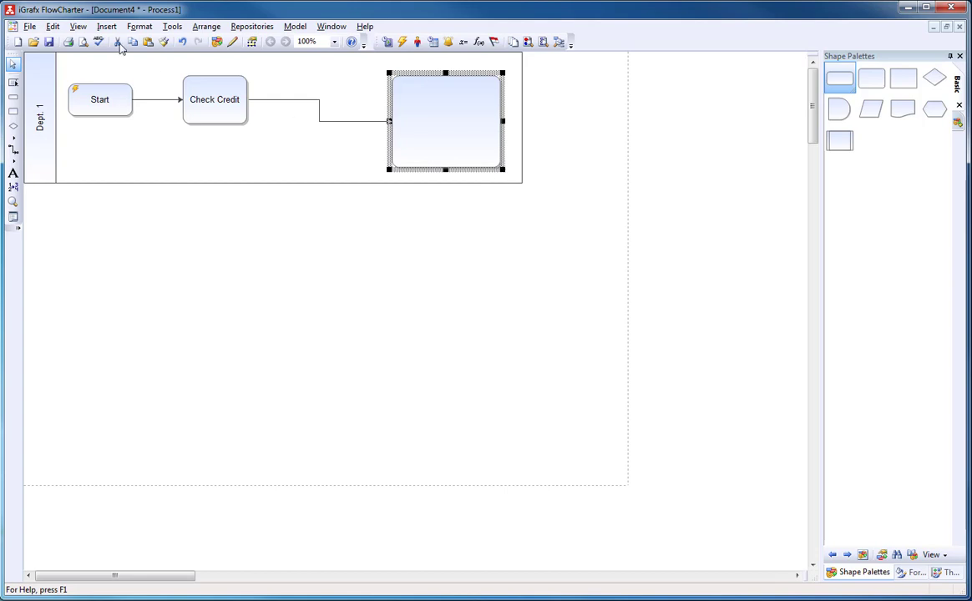
click(52, 26)
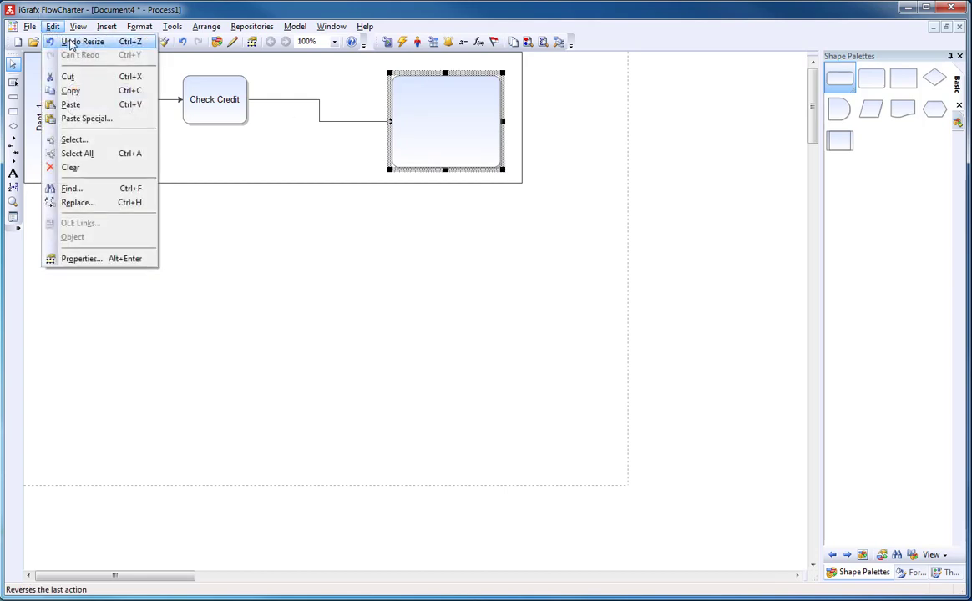
click(69, 42)
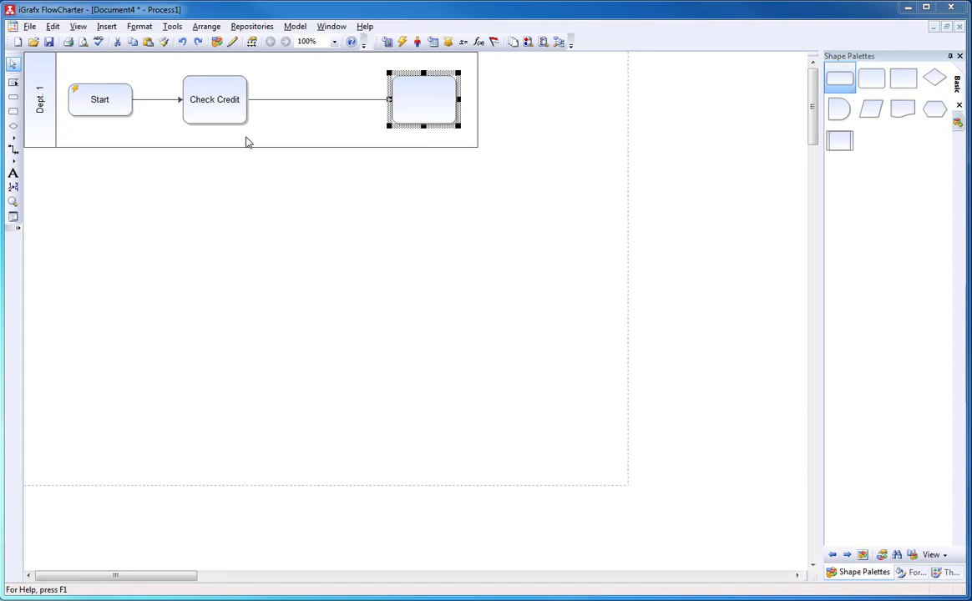
Insert a decision diamond on the line between Check Credit and the blank activity, and connect its Yes output back to Check Credit.
click(13, 127)
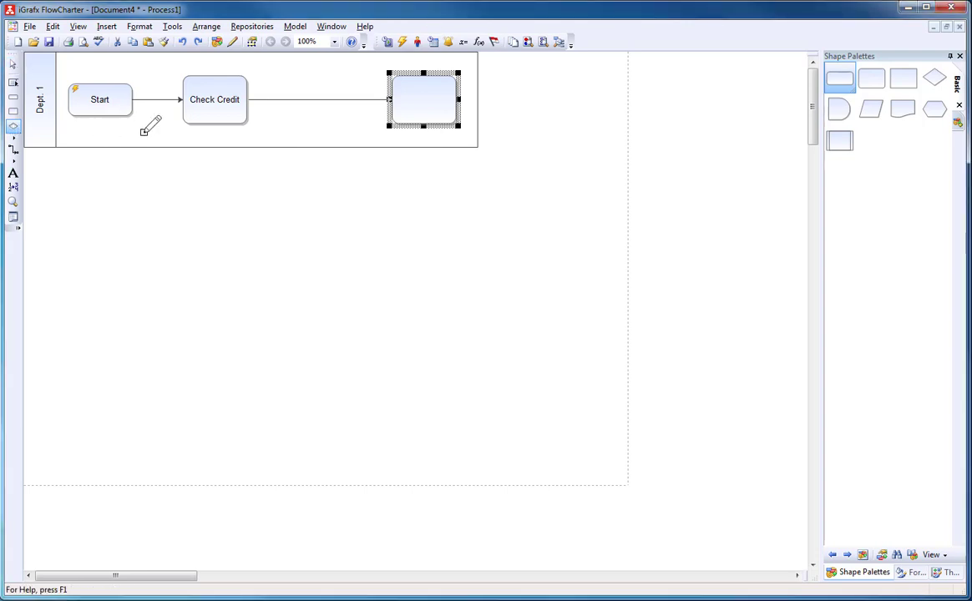
click(315, 97)
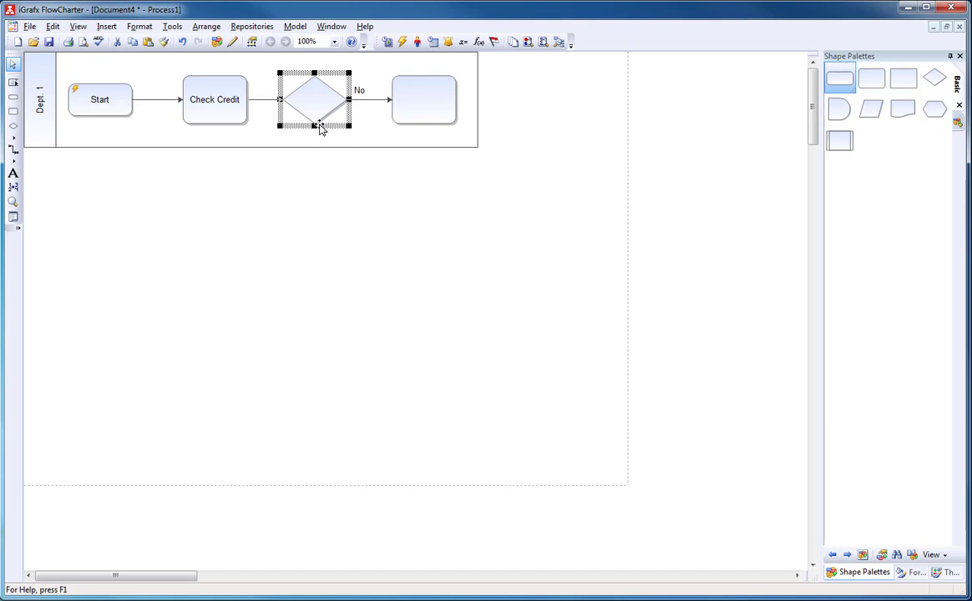
drag(324, 124, 223, 112)
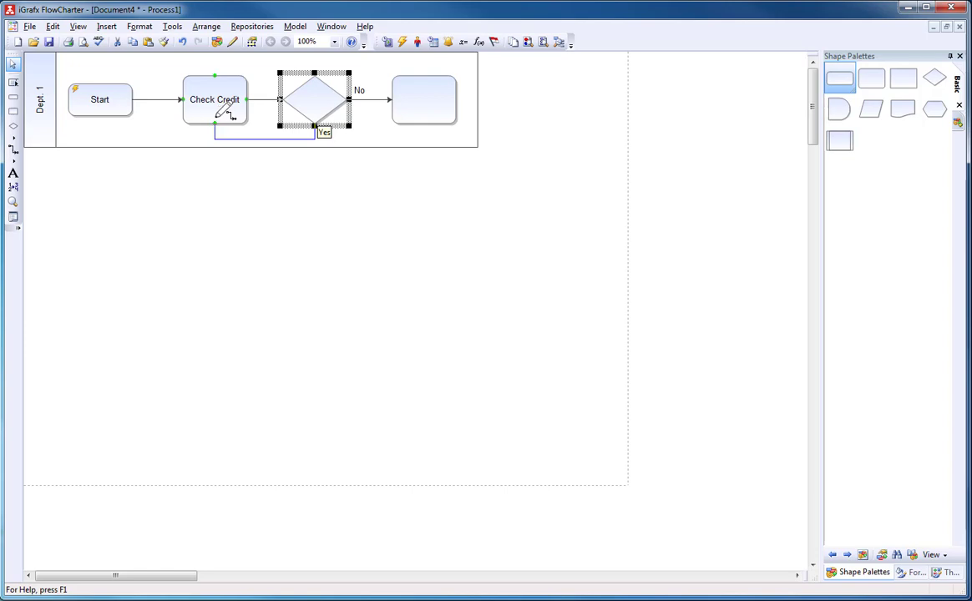
drag(223, 113, 218, 115)
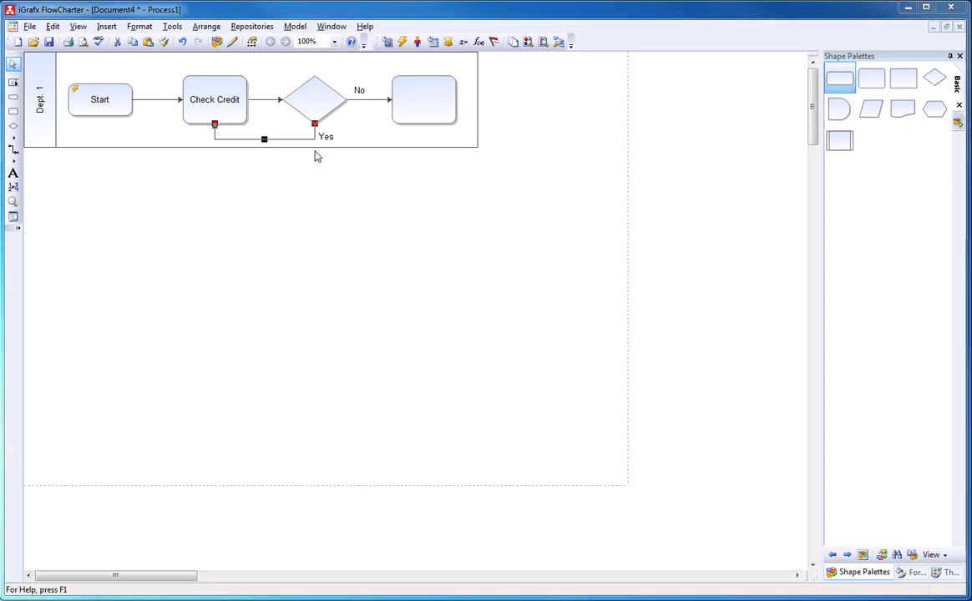
Turn on Real-Time Checking for the process diagram.
click(75, 27)
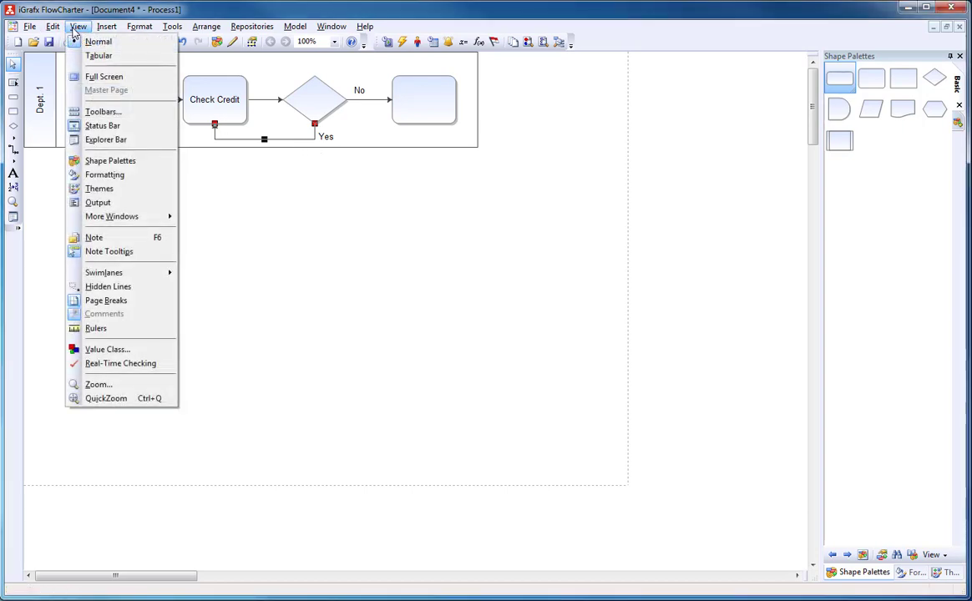
click(159, 364)
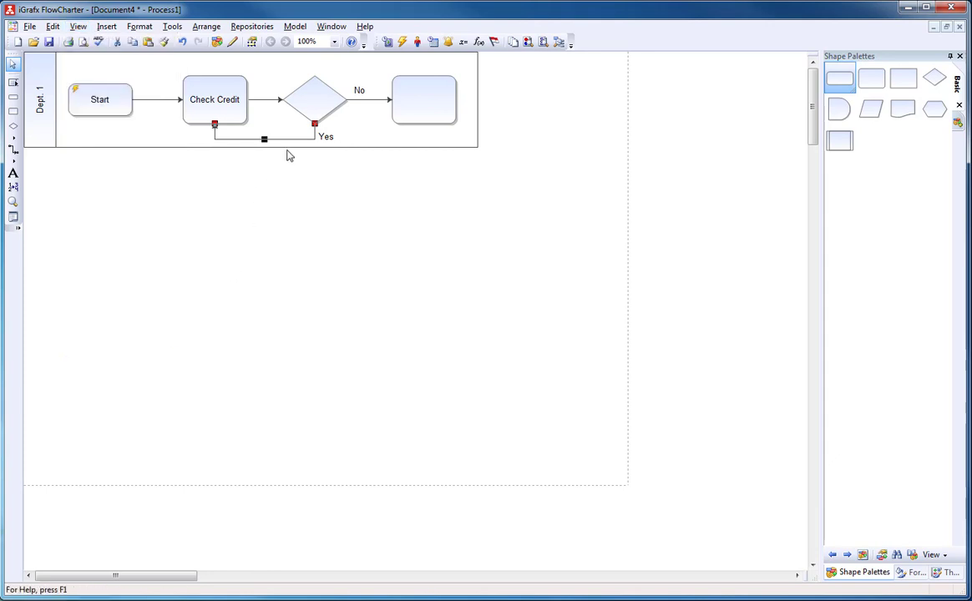
Delete the Yes line from the decision to Check Credit and redraw it from the diamond's lower point.
key(Delete)
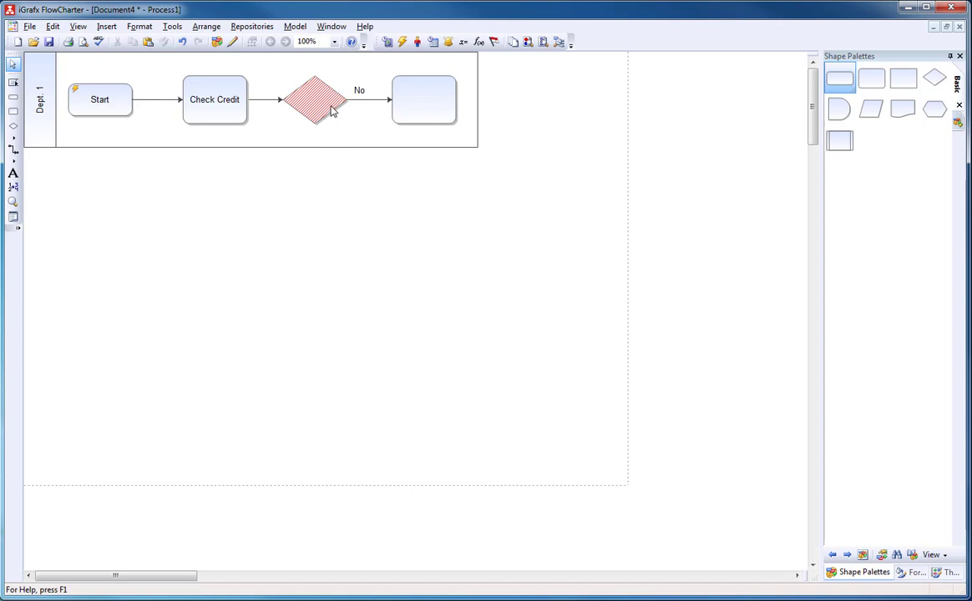
mouse_move(331, 111)
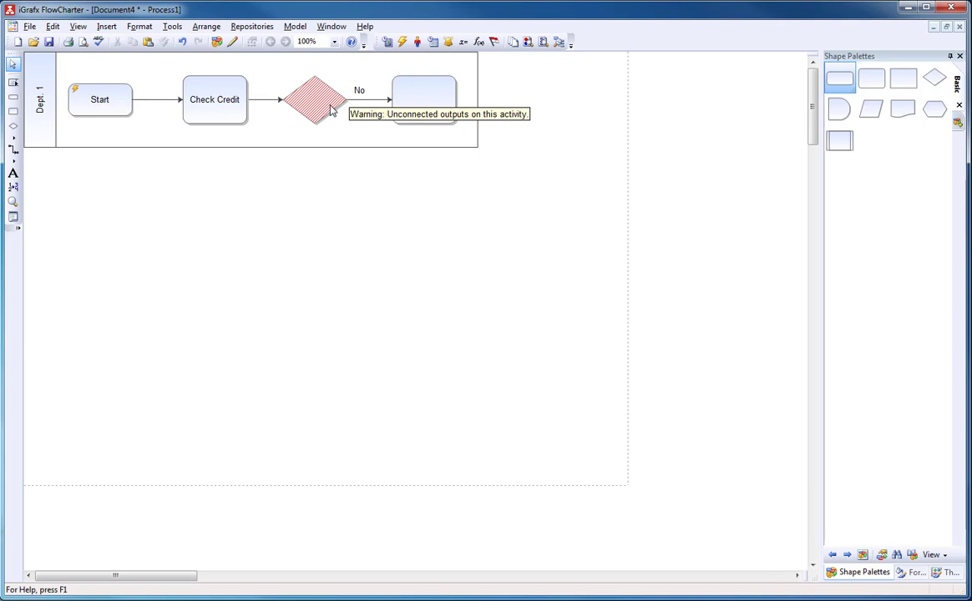
drag(314, 121, 219, 117)
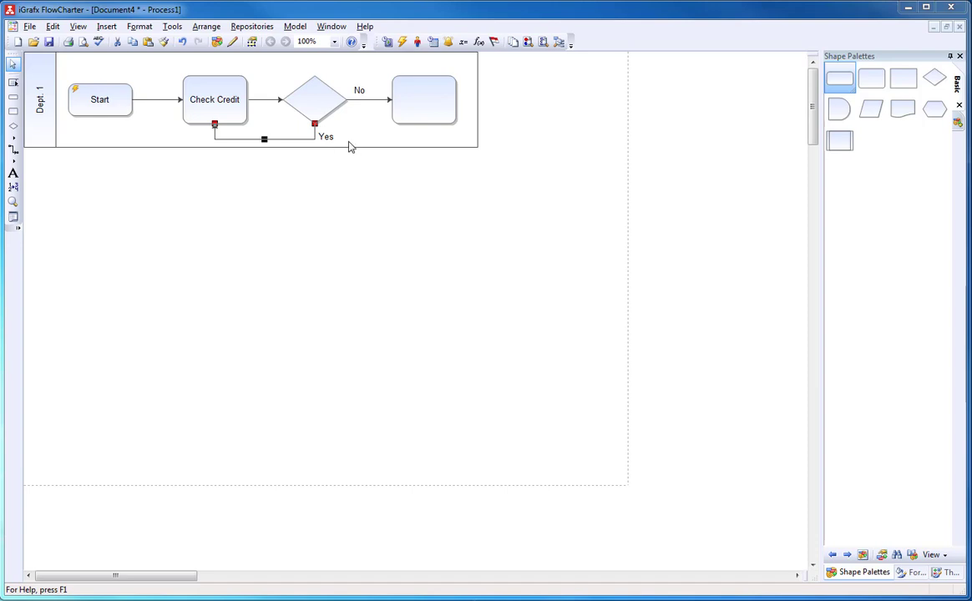
Change the label on the line from the decision to the blank activity to "Yes".
right_click(364, 101)
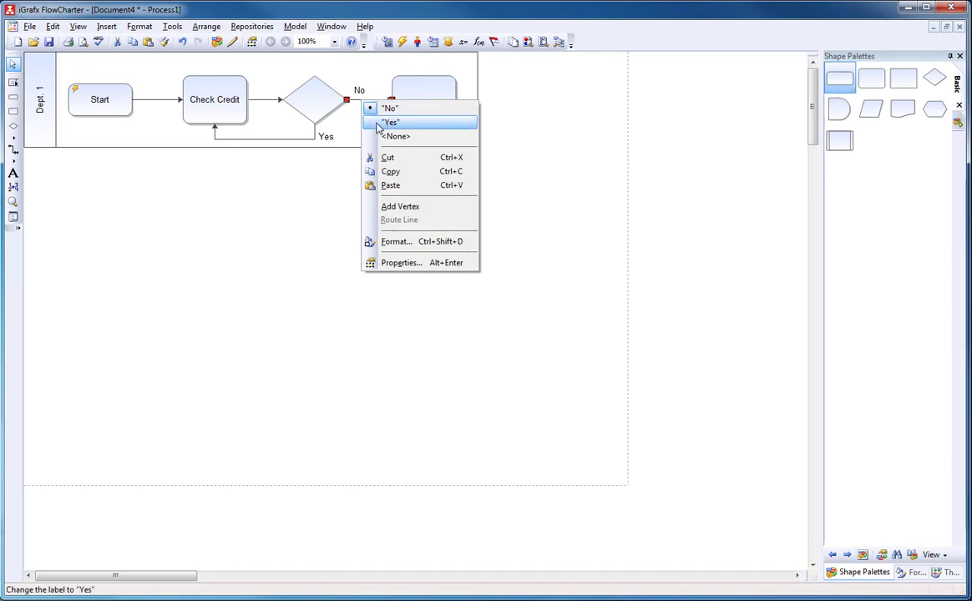
click(376, 123)
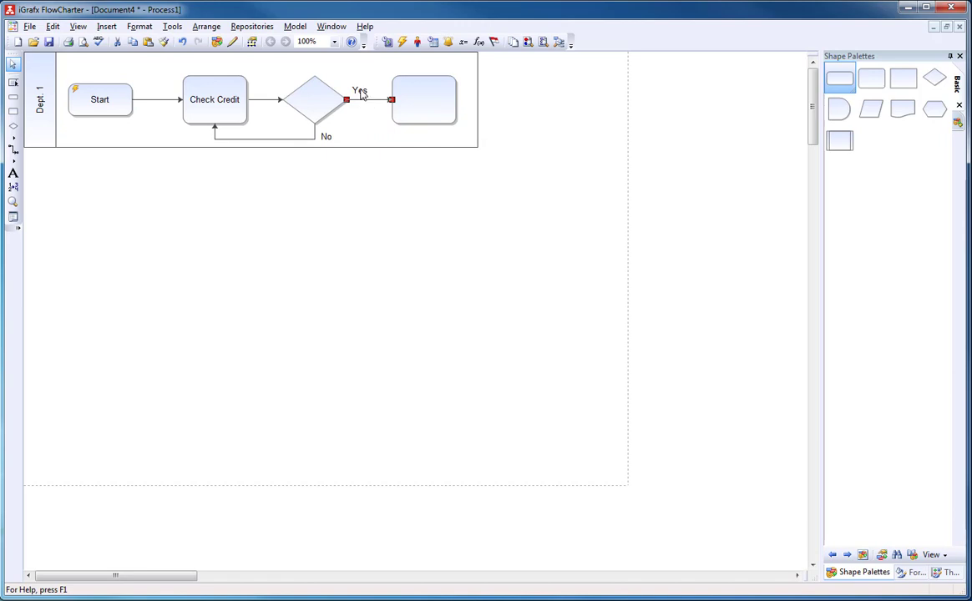
Review the output names and percentages in the decision's shape properties and close them.
right_click(318, 101)
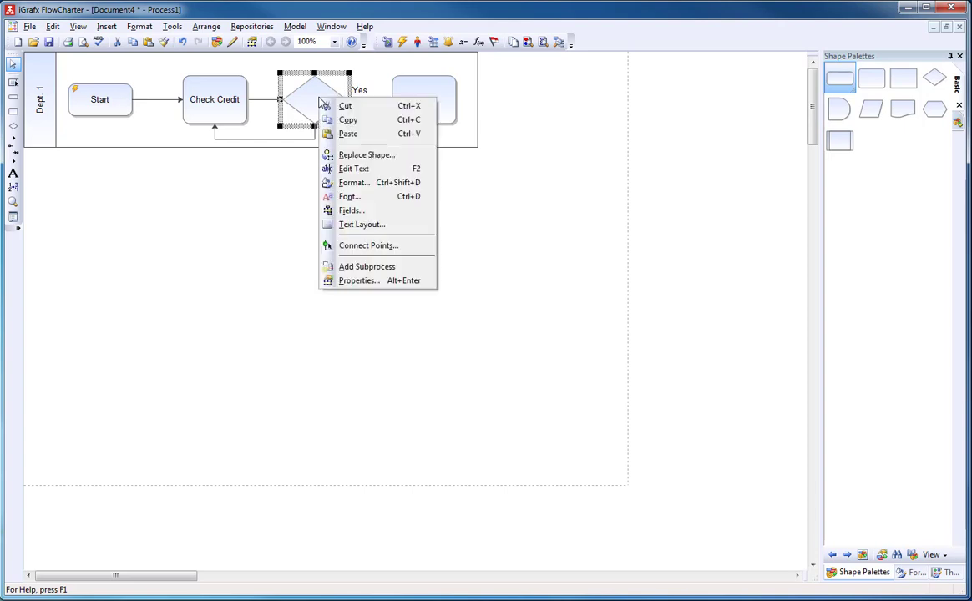
click(377, 281)
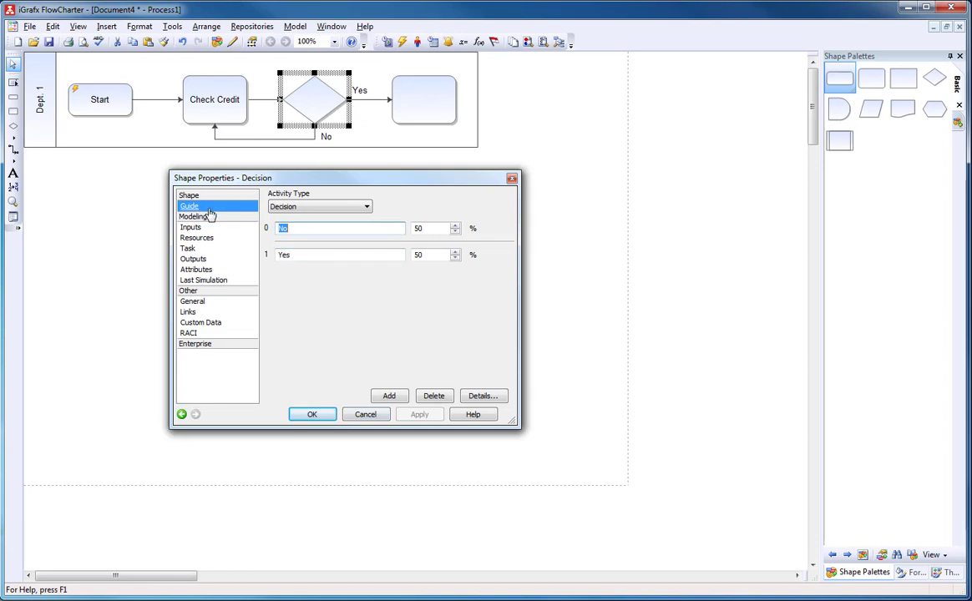
click(279, 231)
click(313, 415)
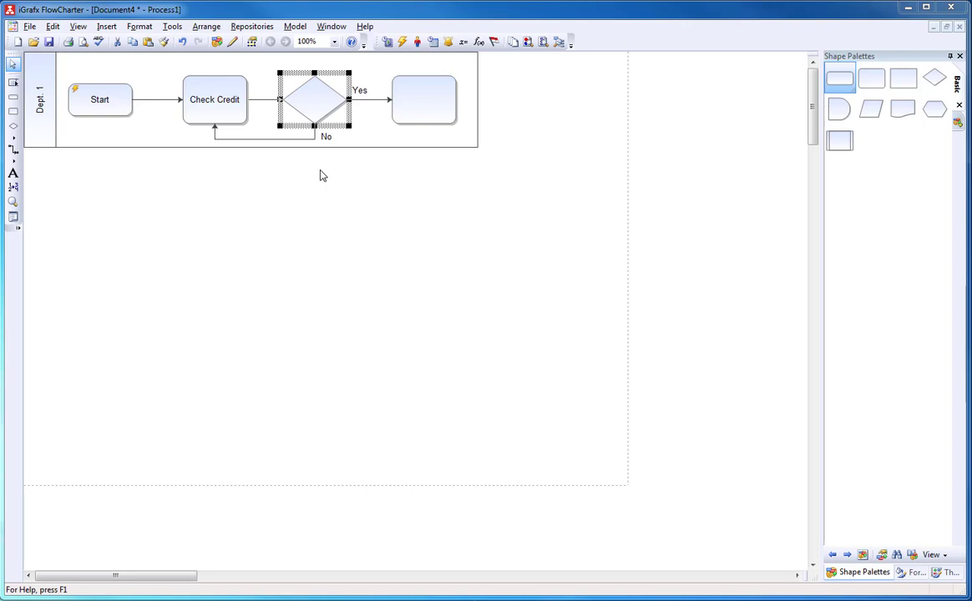
Label the decision diamond "Credit OK?" and the blank activity "Proceed with Order".
click(319, 94)
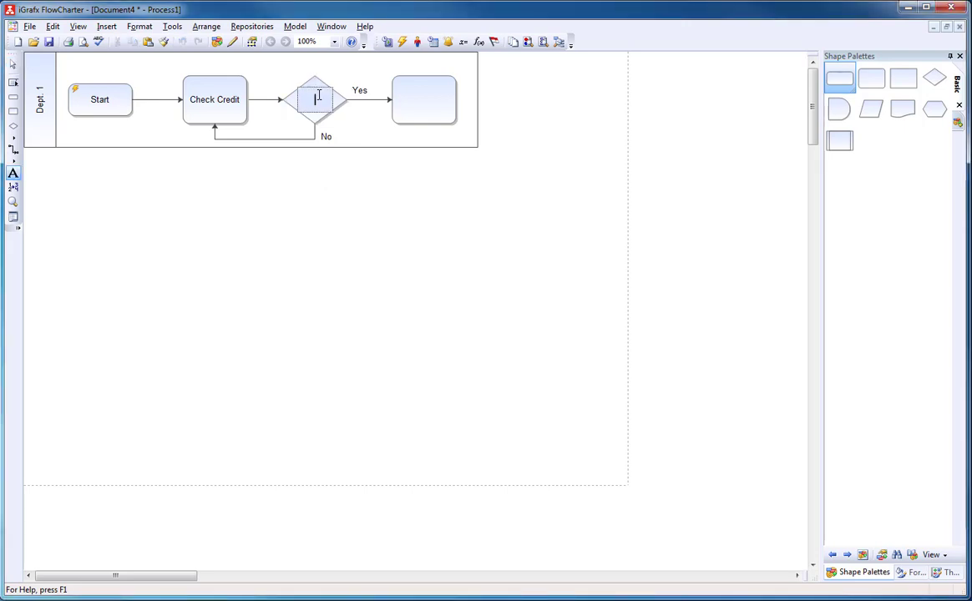
text(Credit OK?)
click(419, 95)
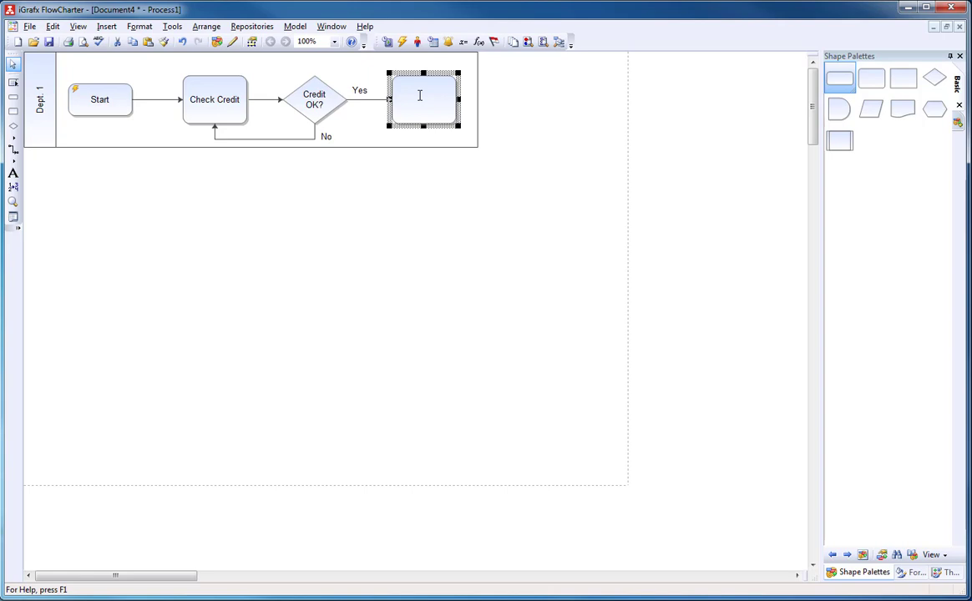
text(Proceed )
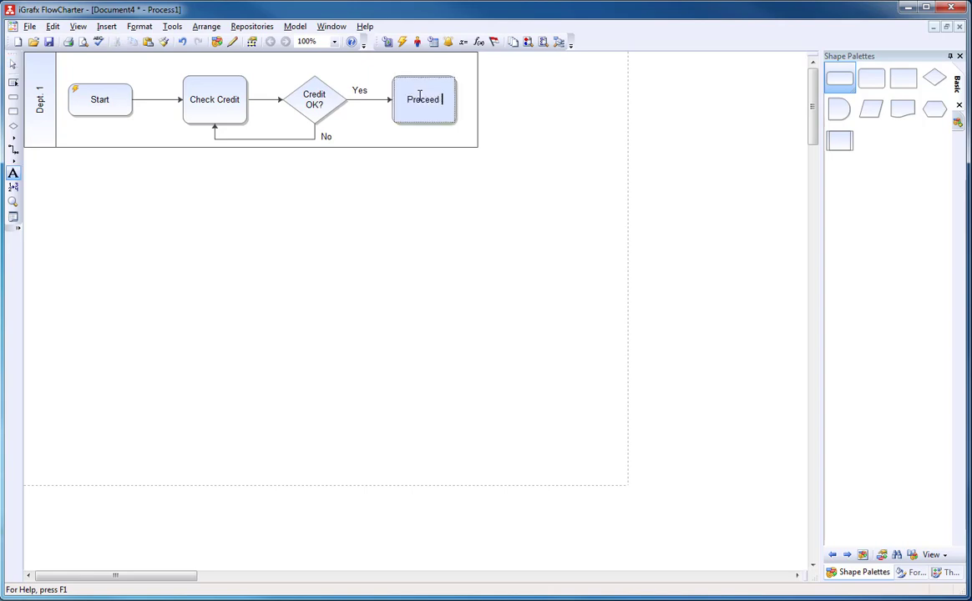
text(with Order)
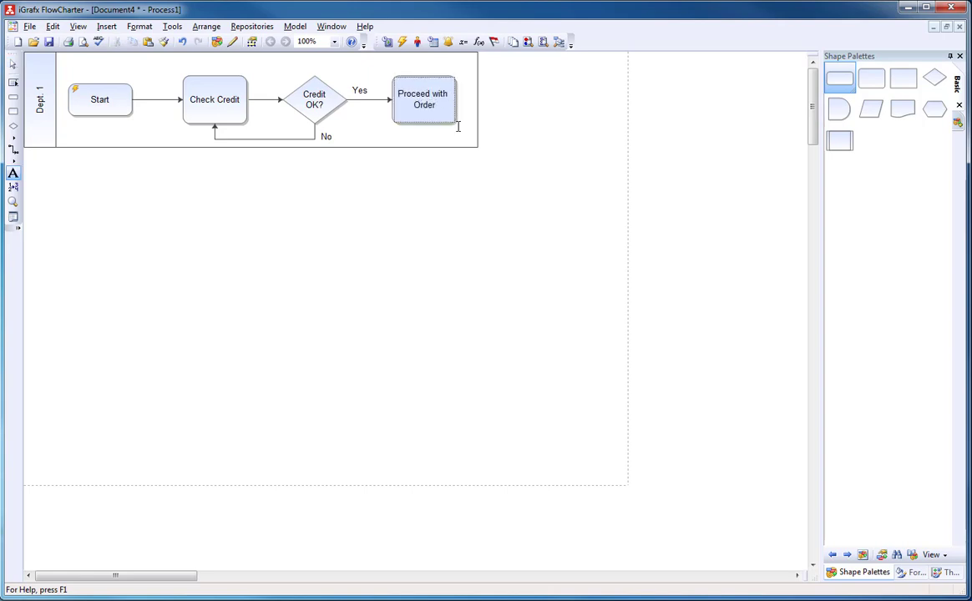
click(440, 150)
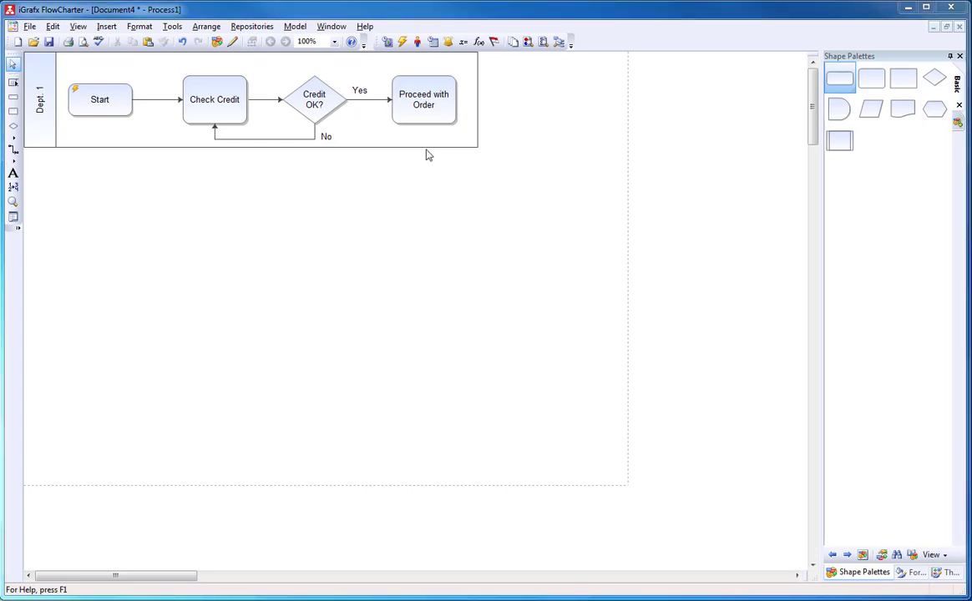
Delete the line between Start and Check Credit and reconnect the two shapes.
click(145, 101)
key(Delete)
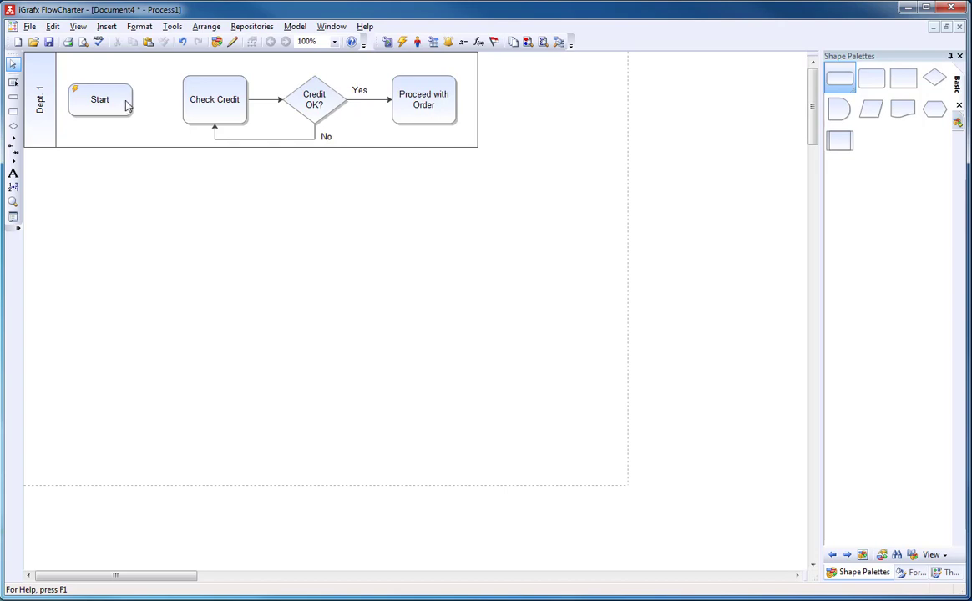
drag(127, 105, 205, 99)
click(167, 124)
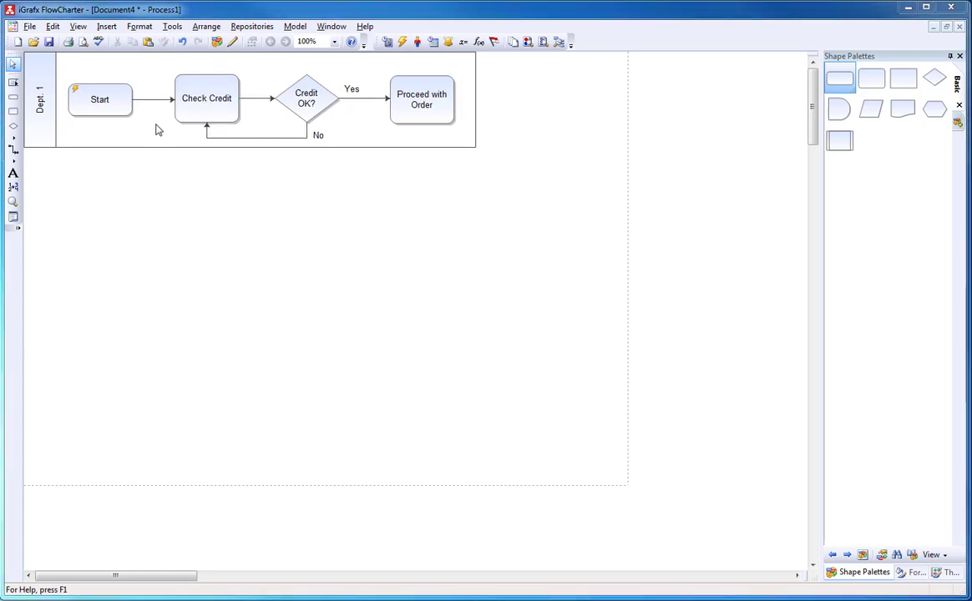
Insert a new swimlane named Credit at the Top-Level location.
click(15, 86)
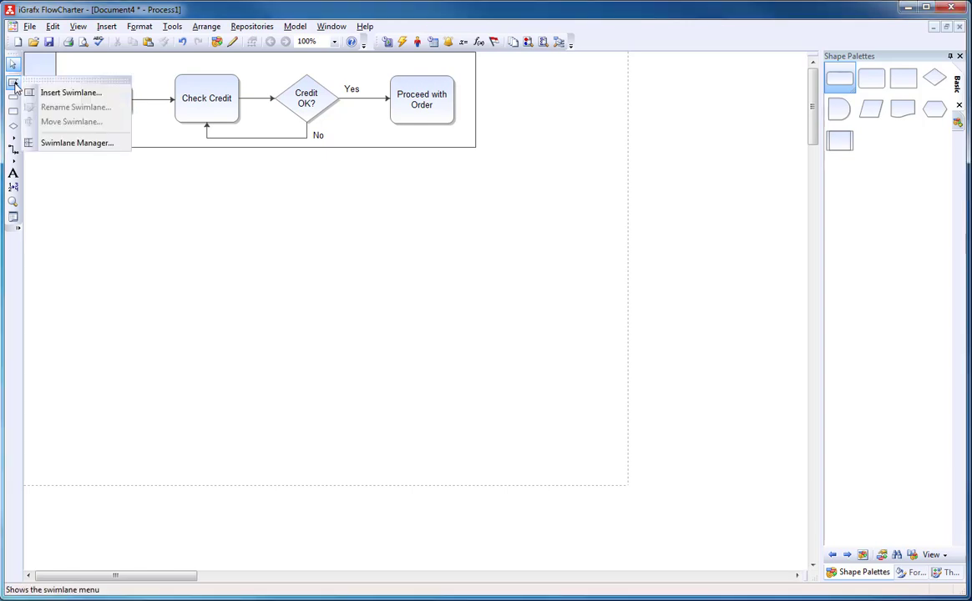
click(87, 94)
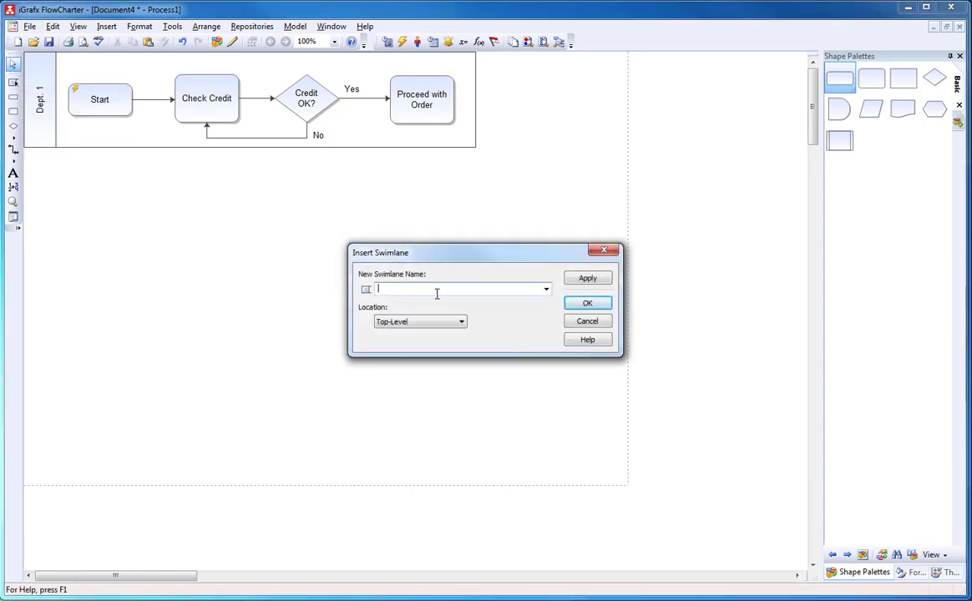
text(Credit)
click(435, 325)
click(420, 334)
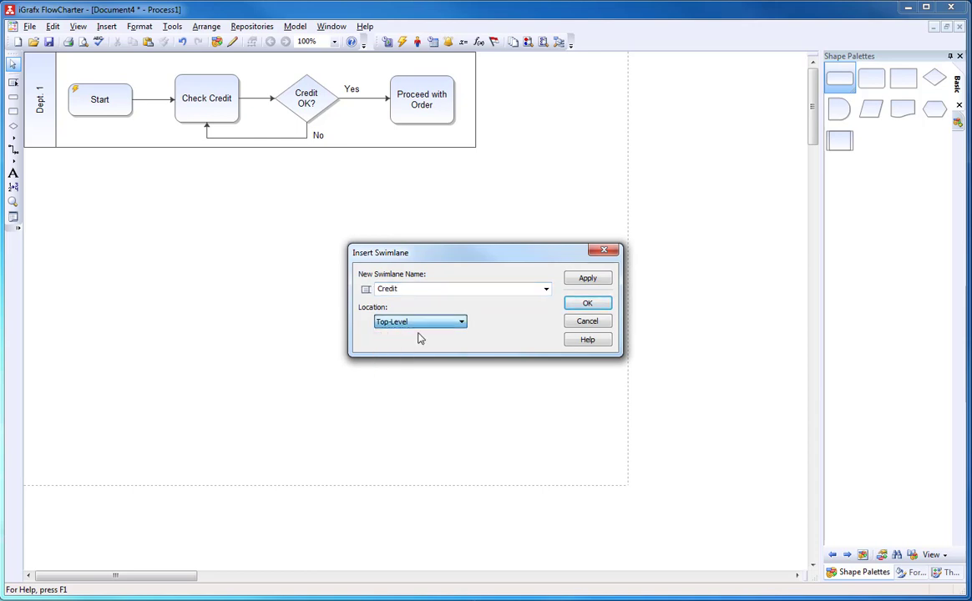
click(589, 305)
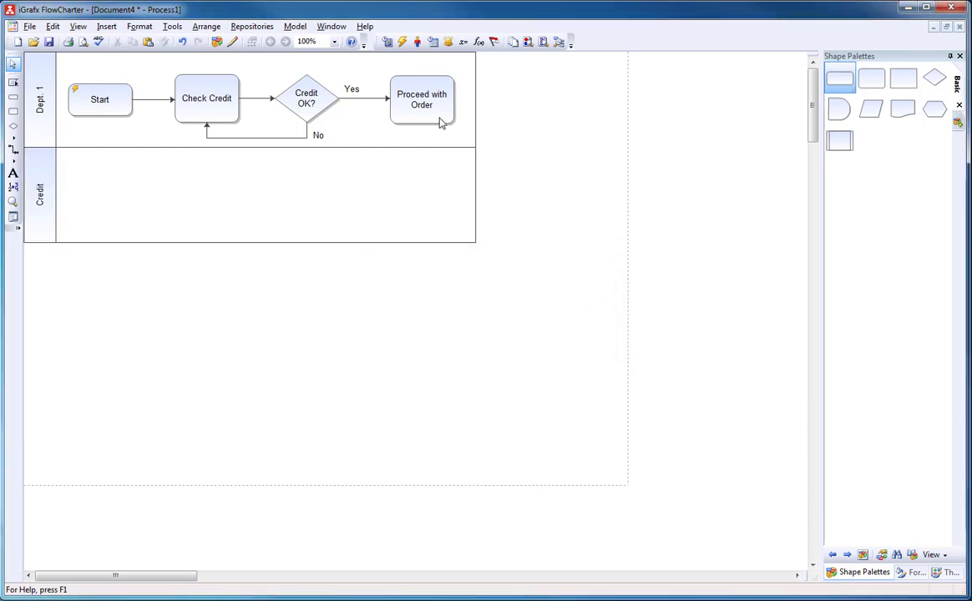
Nudge the Proceed with Order activity down and back up to its original place in Dept. 1.
click(401, 111)
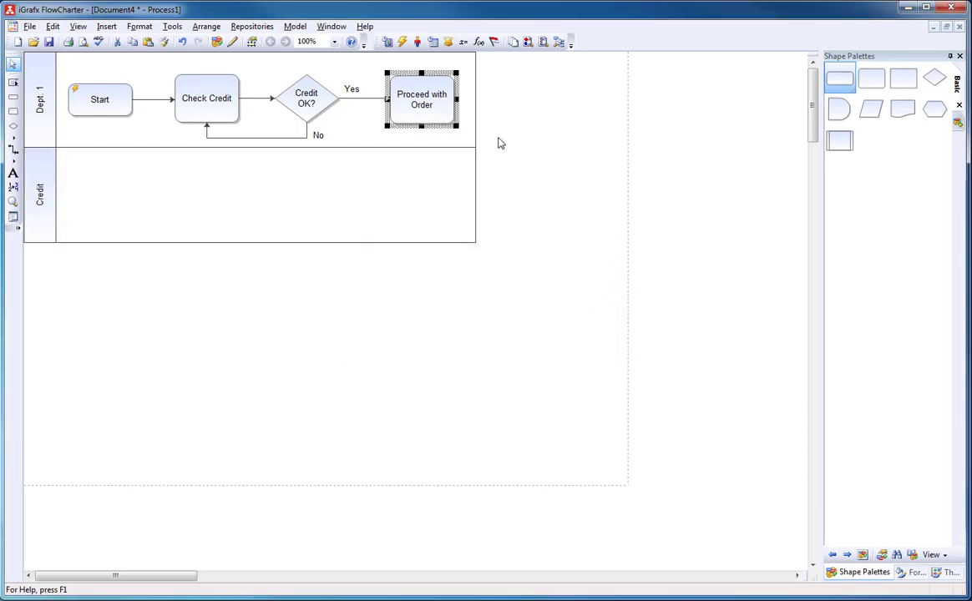
key(Down)
key(Down)
key(Down)
key(Down)
key(Down)
key(Down)
key(Down)
key(Down)
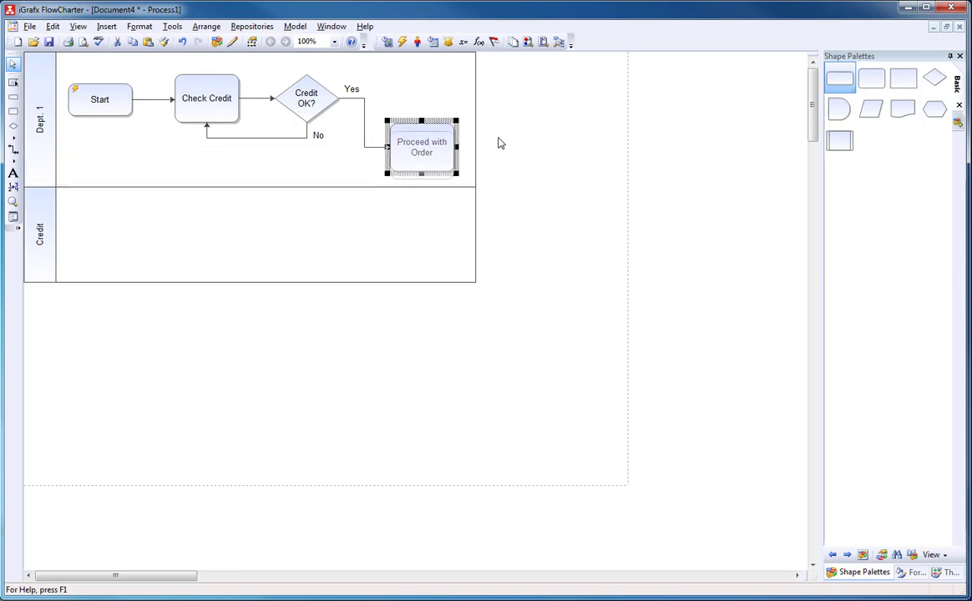
key(Up)
key(Up)
key(Up)
key(Up)
key(Up)
key(Up)
key(Up)
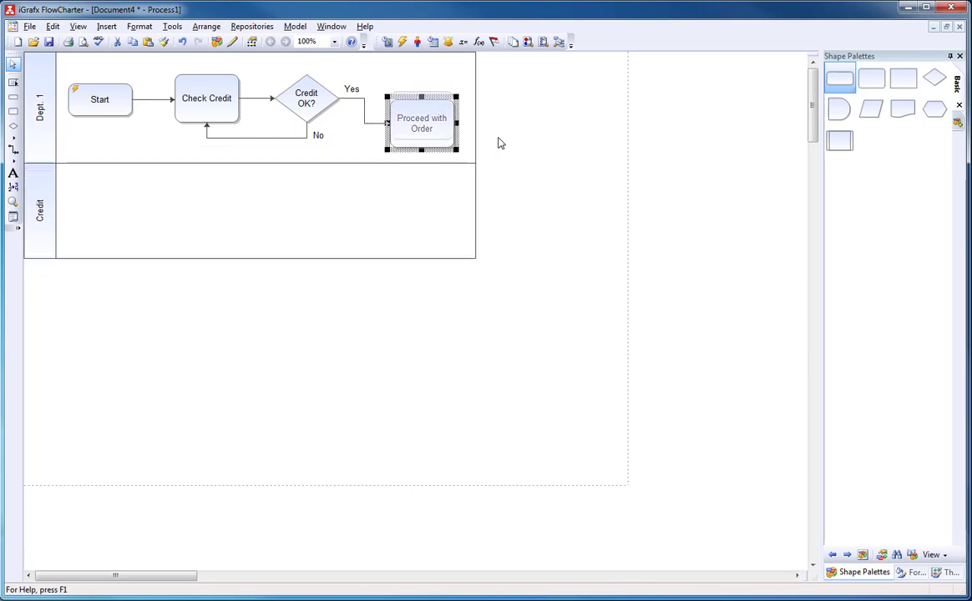
key(Up)
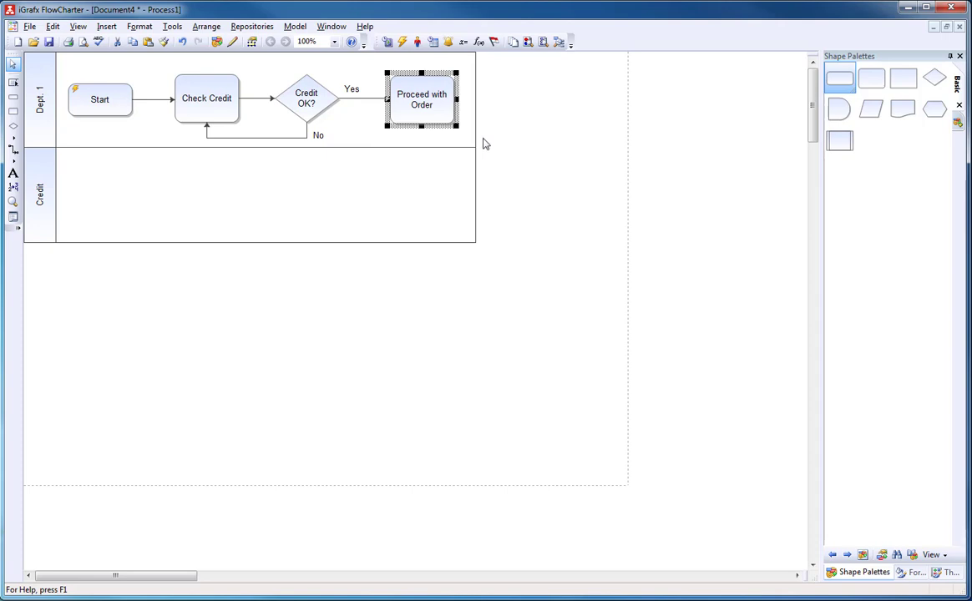
Move Check Credit and the Credit OK? decision together into the Credit swimlane.
drag(152, 64, 371, 157)
drag(231, 136, 227, 210)
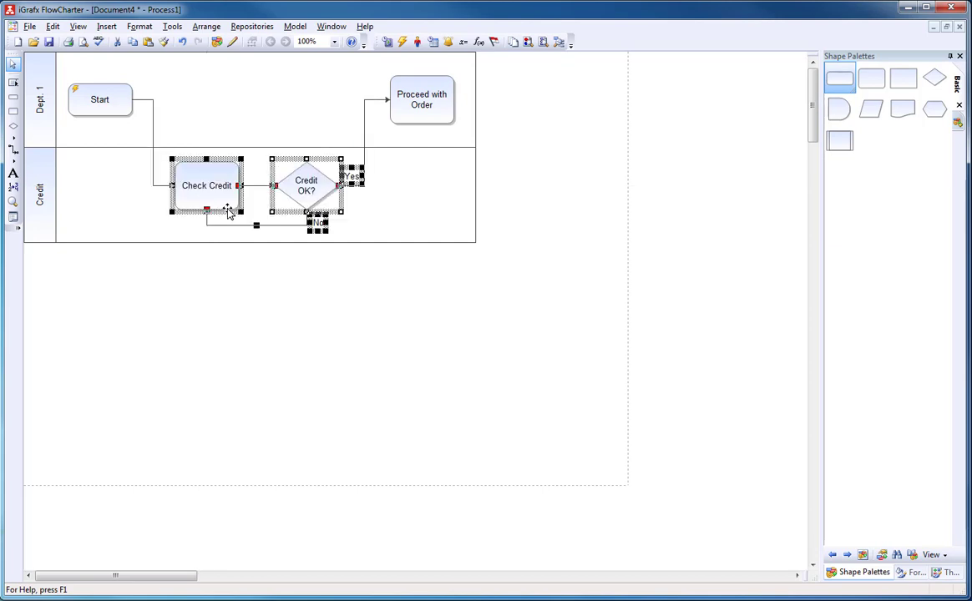
click(336, 267)
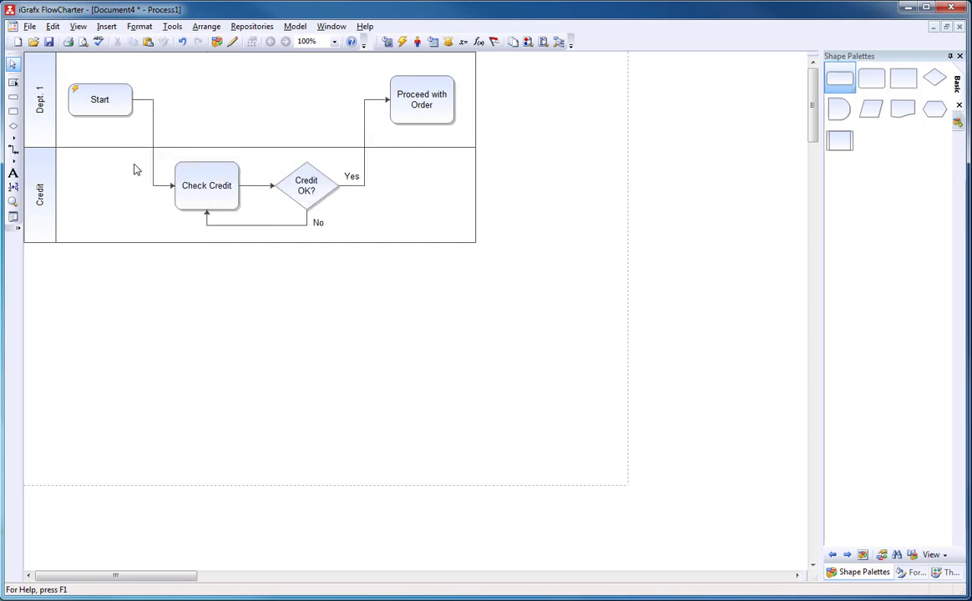
Rename the Dept. 1 swimlane as Customer.
click(46, 111)
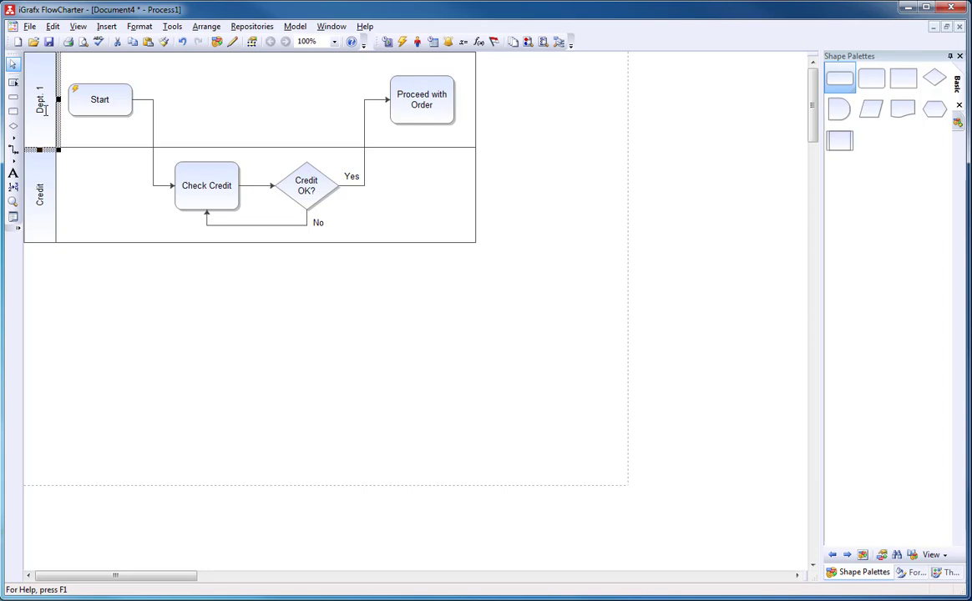
double_click(42, 99)
drag(85, 96, 50, 95)
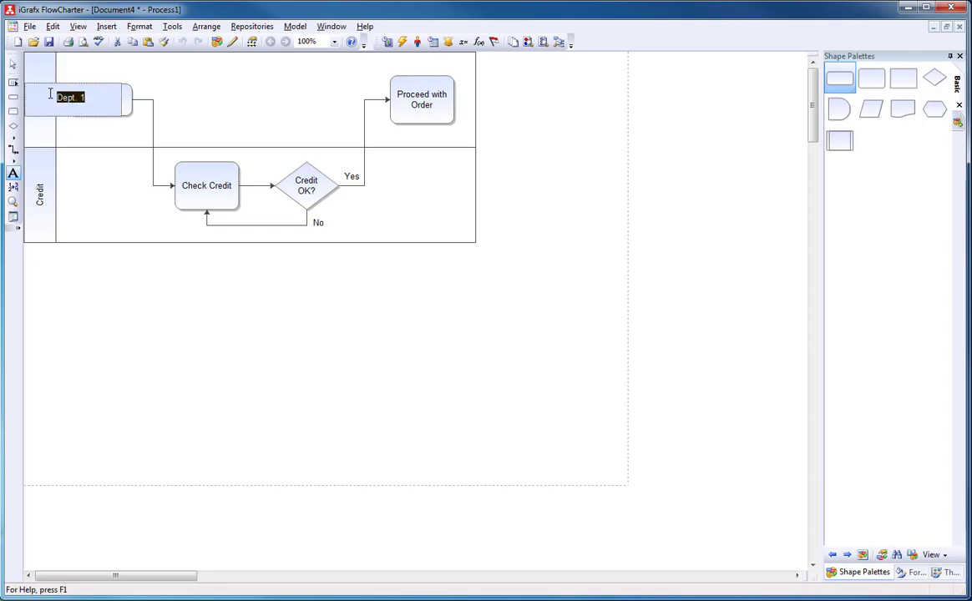
text(Customs)
key(BackSpace)
text(er)
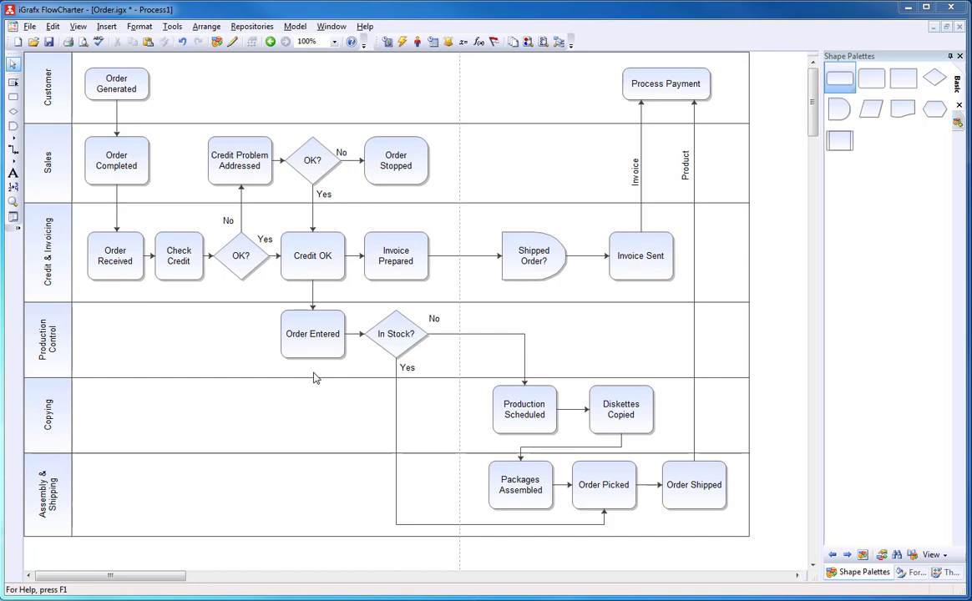
Stretch the Order Entered activity in Order.igx down across the Copying and Assembly & Shipping swimlanes.
click(315, 342)
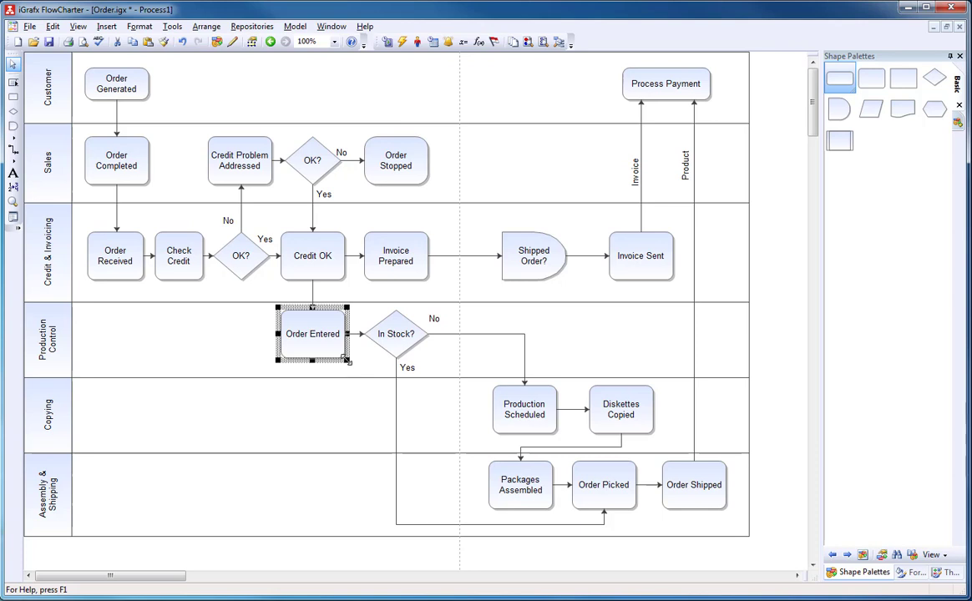
drag(348, 360, 349, 511)
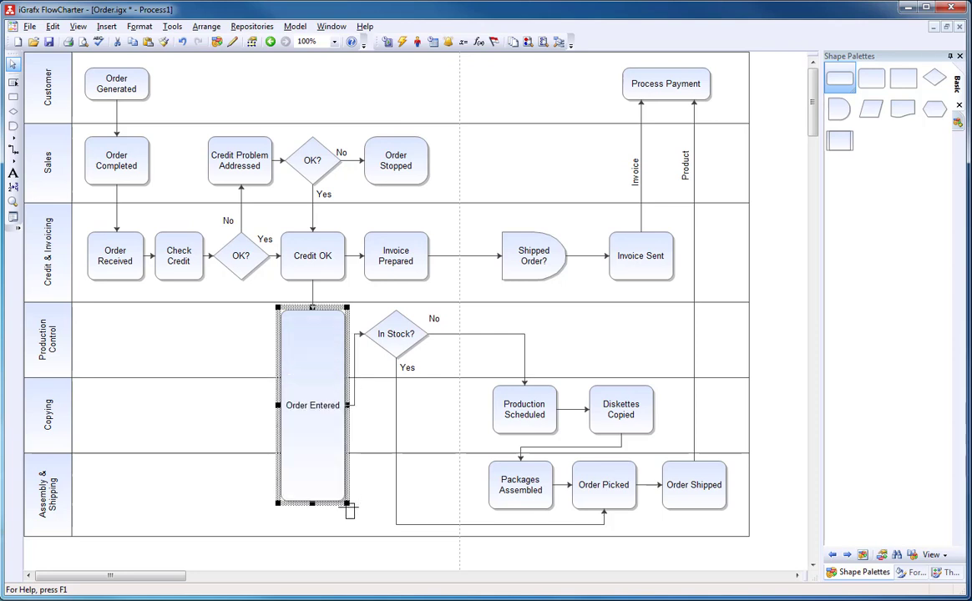